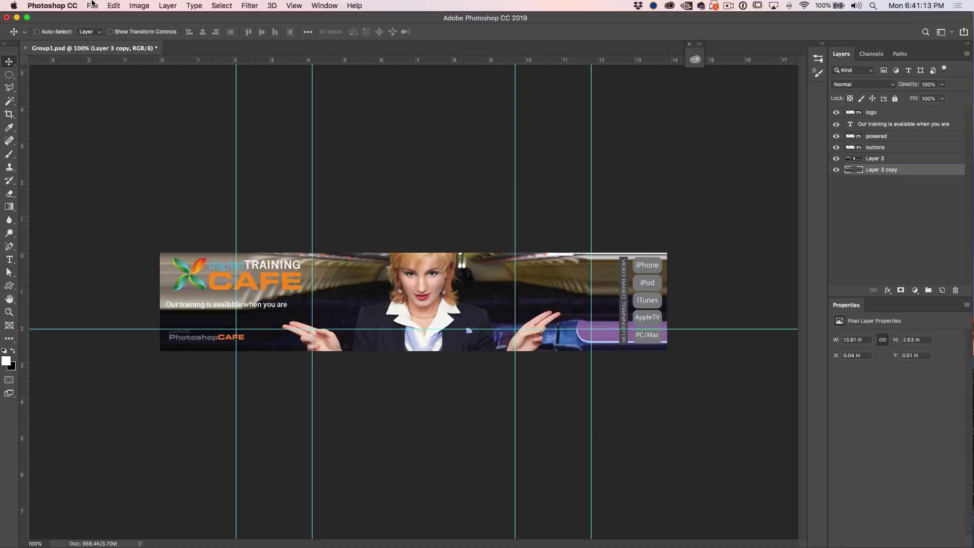
# - Stack the eleven tns screenshots as layers in a new Untitled1 document using Load Files into Stack
pyautogui.click(92, 5)
pyautogui.click(91, 5)
pyautogui.click(92, 6)
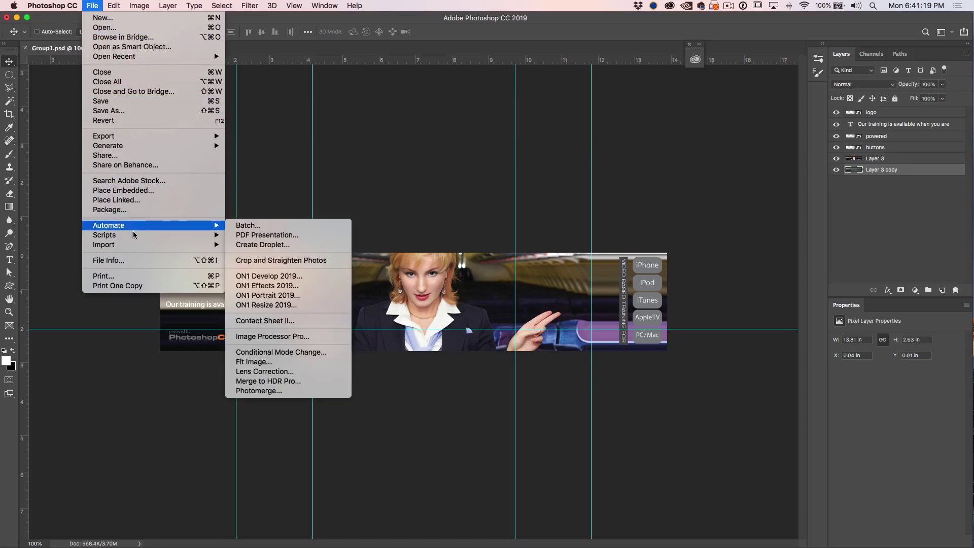
pyautogui.moveTo(216, 236)
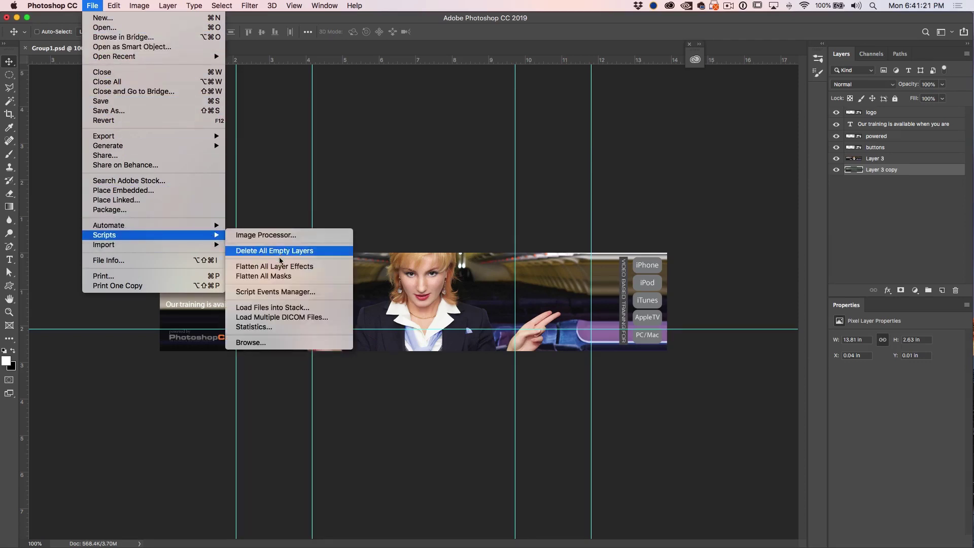
pyautogui.click(286, 310)
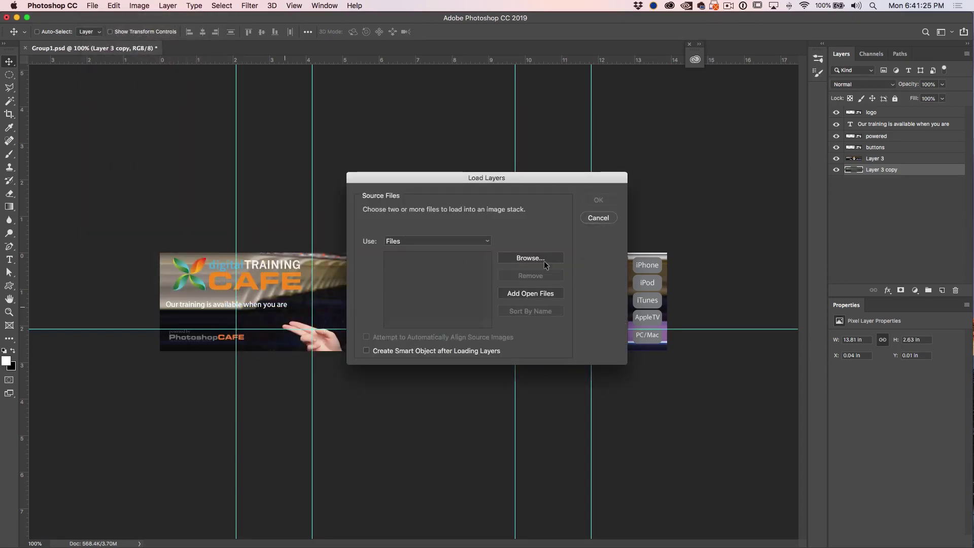
pyautogui.click(530, 258)
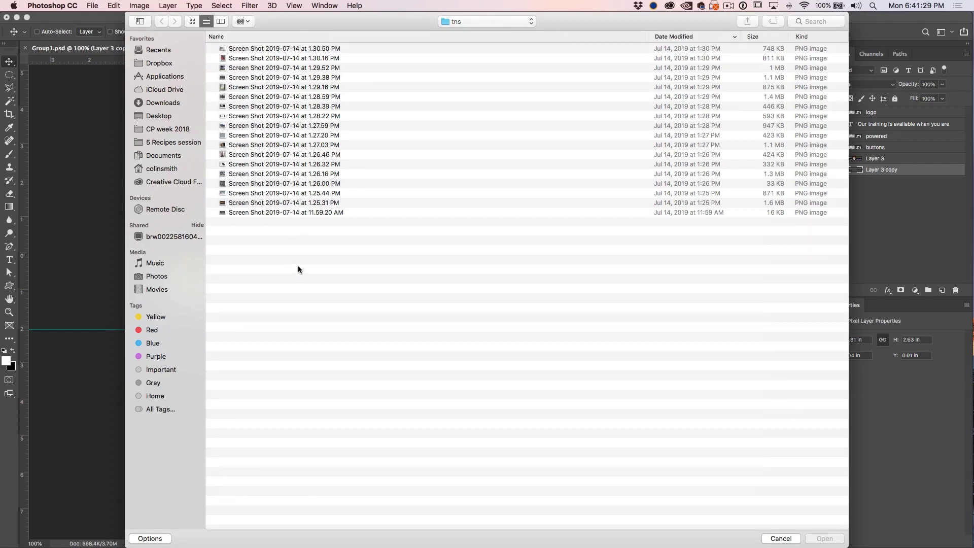
pyautogui.moveTo(288, 219); pyautogui.dragTo(280, 115)
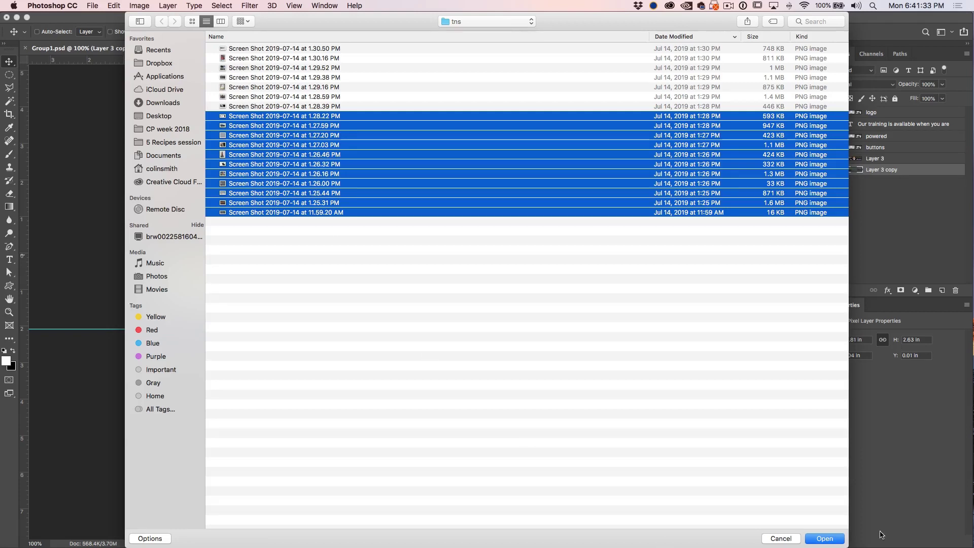
pyautogui.click(825, 538)
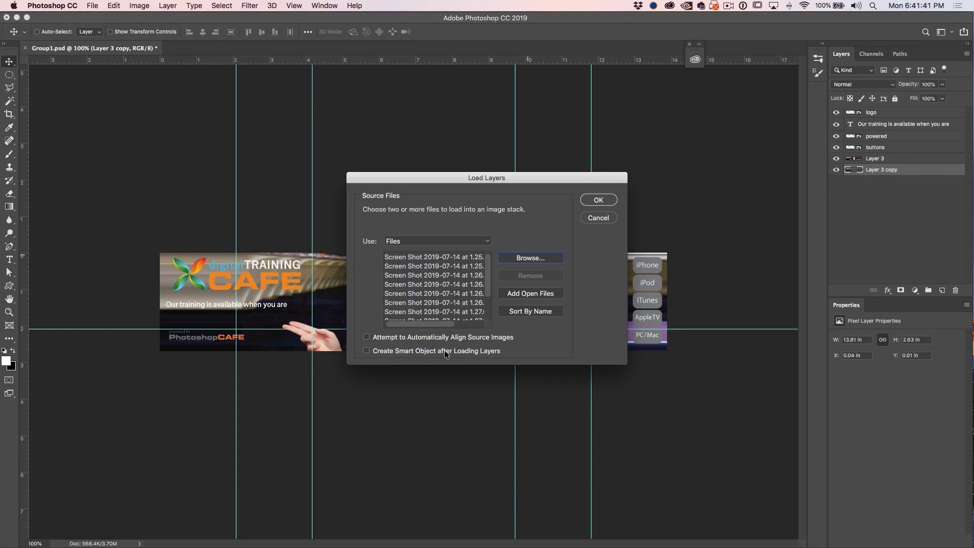
pyautogui.click(592, 201)
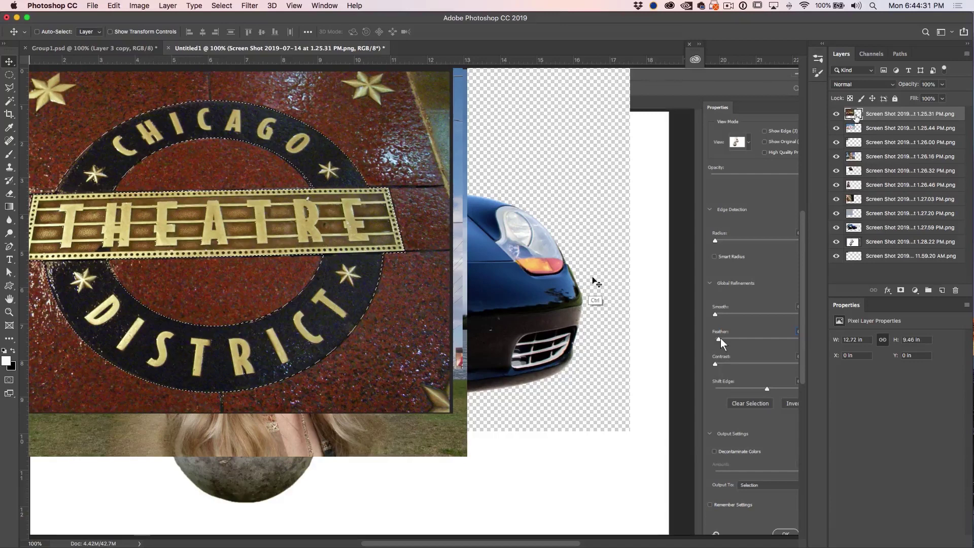
pyautogui.click(836, 113)
pyautogui.click(836, 128)
pyautogui.click(837, 142)
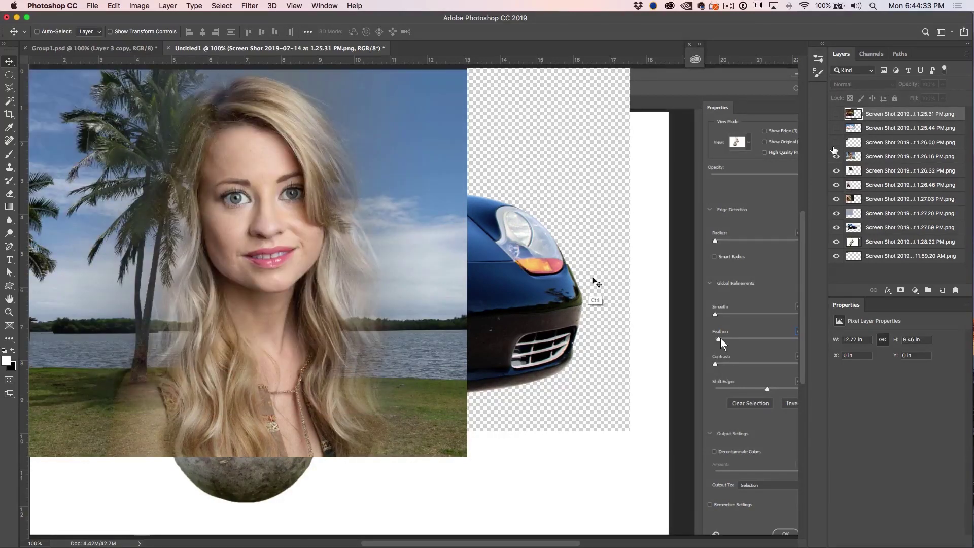
pyautogui.click(837, 157)
pyautogui.click(836, 156)
pyautogui.click(836, 142)
pyautogui.click(836, 128)
pyautogui.click(837, 114)
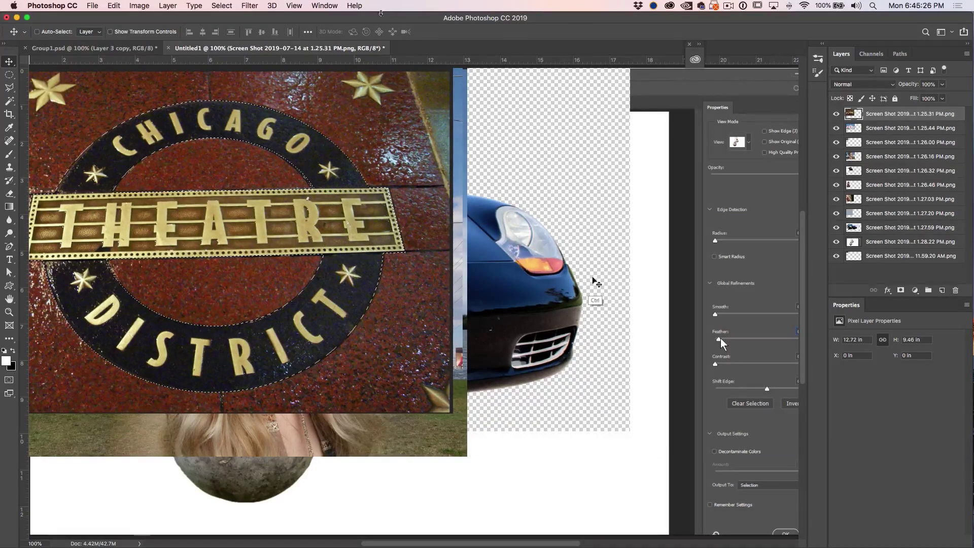
# - Clear the crop presets and crop the canvas tightly around CHICAGO and the top of THEATRE
pyautogui.click(9, 114)
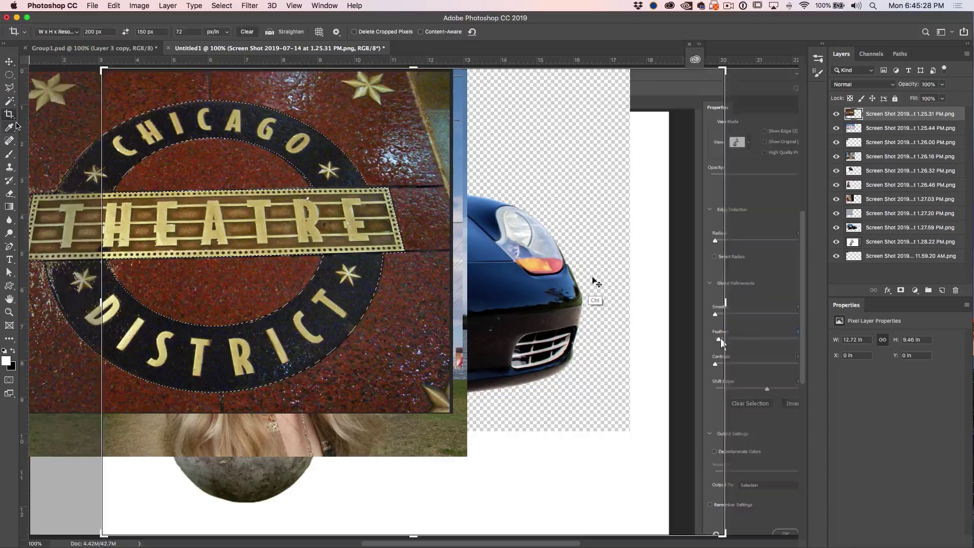
pyautogui.click(248, 31)
pyautogui.moveTo(724, 534); pyautogui.dragTo(527, 375)
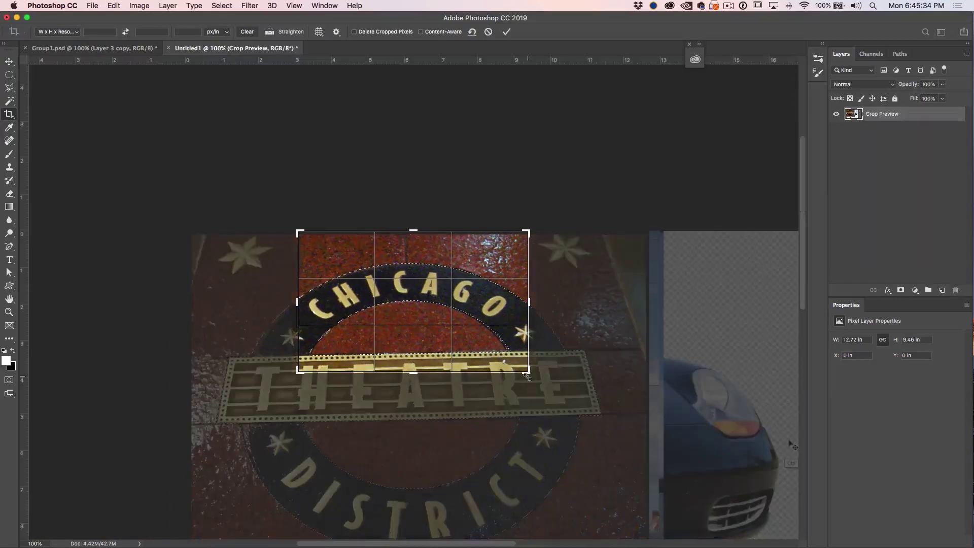
pyautogui.moveTo(419, 272); pyautogui.dragTo(427, 218)
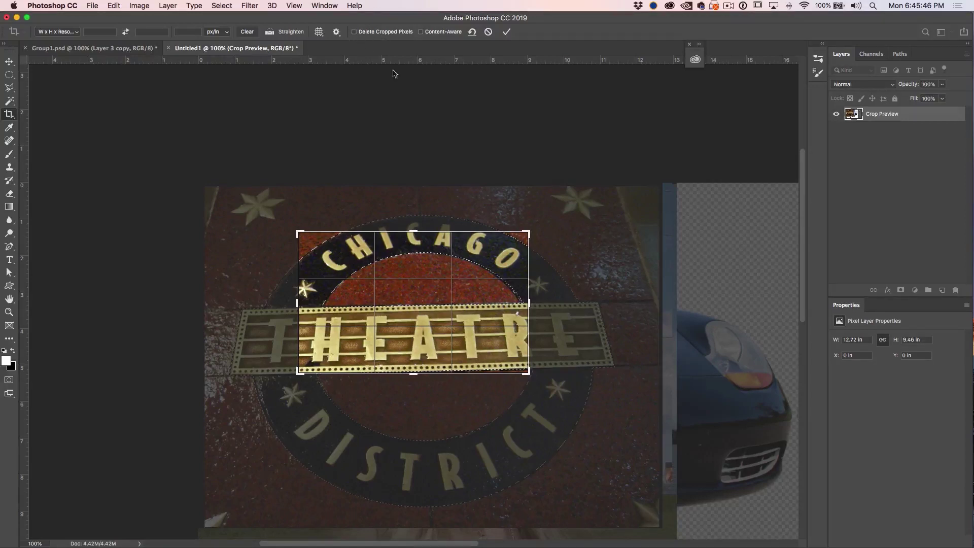
pyautogui.click(506, 31)
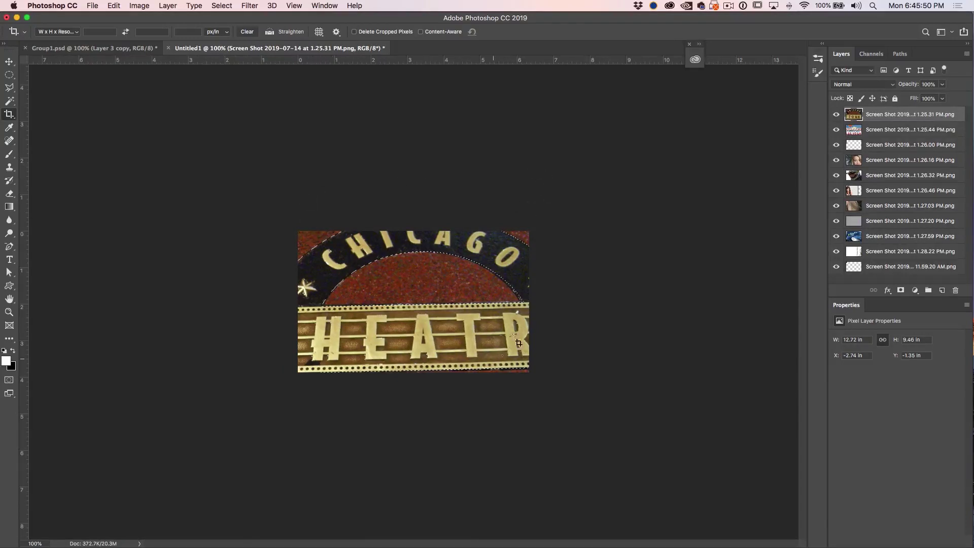
# - Free Transform the Chicago Theatre photo down to about 55% so it fits the cropped canvas
pyautogui.press('v')
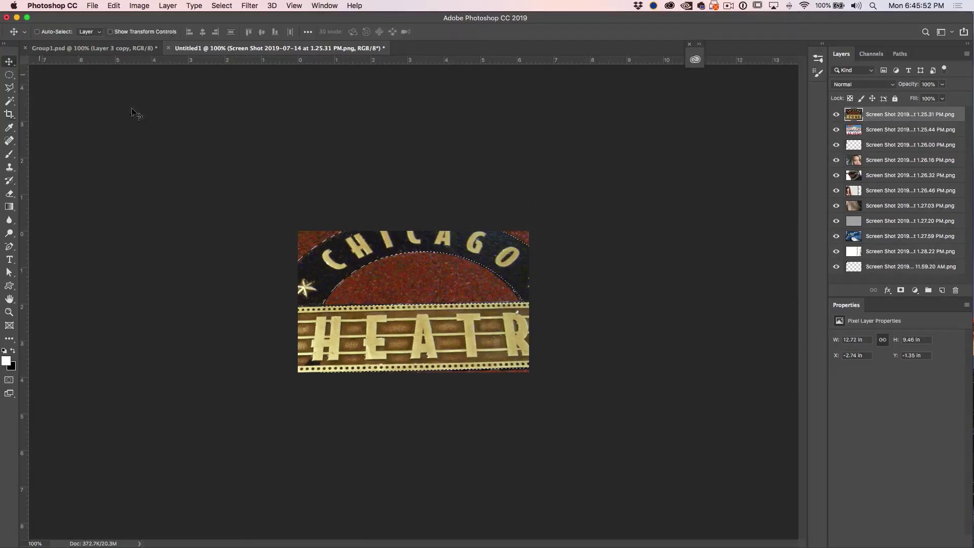
pyautogui.moveTo(417, 296)
pyautogui.mouseDown()
pyautogui.moveTo(367, 273)
pyautogui.moveTo(430, 311)
pyautogui.moveTo(424, 296)
pyautogui.mouseUp()
pyautogui.press('super+t')
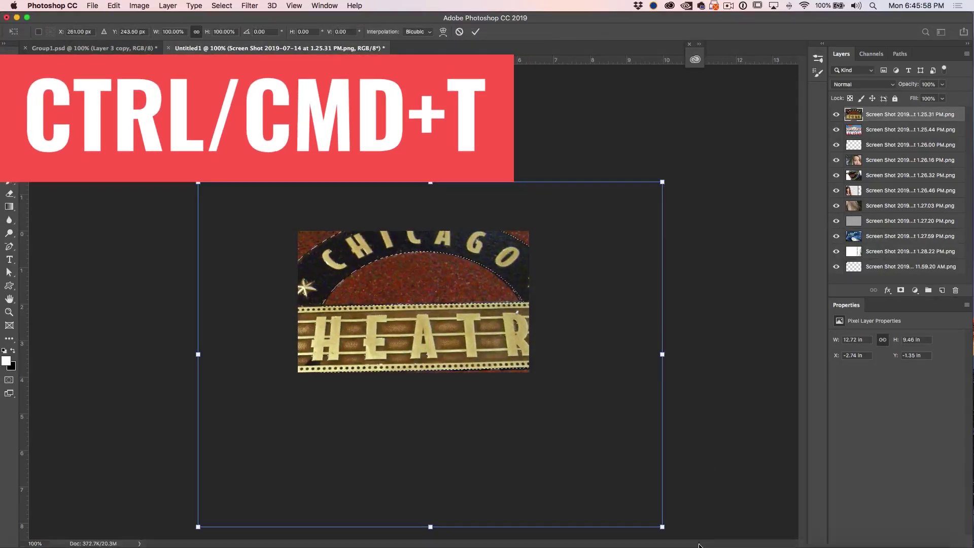
pyautogui.moveTo(663, 526); pyautogui.dragTo(491, 400)
pyautogui.moveTo(401, 304); pyautogui.dragTo(472, 323)
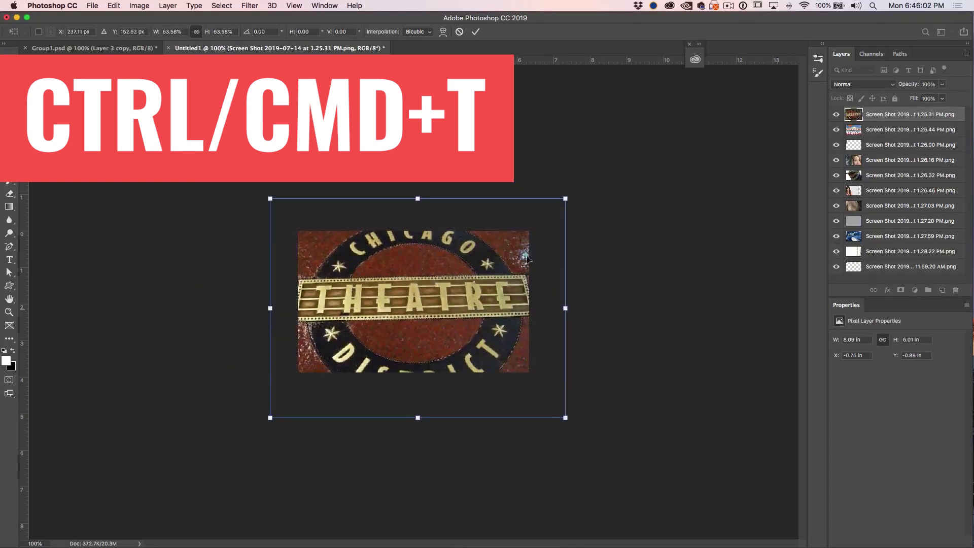
pyautogui.moveTo(565, 200); pyautogui.dragTo(541, 215)
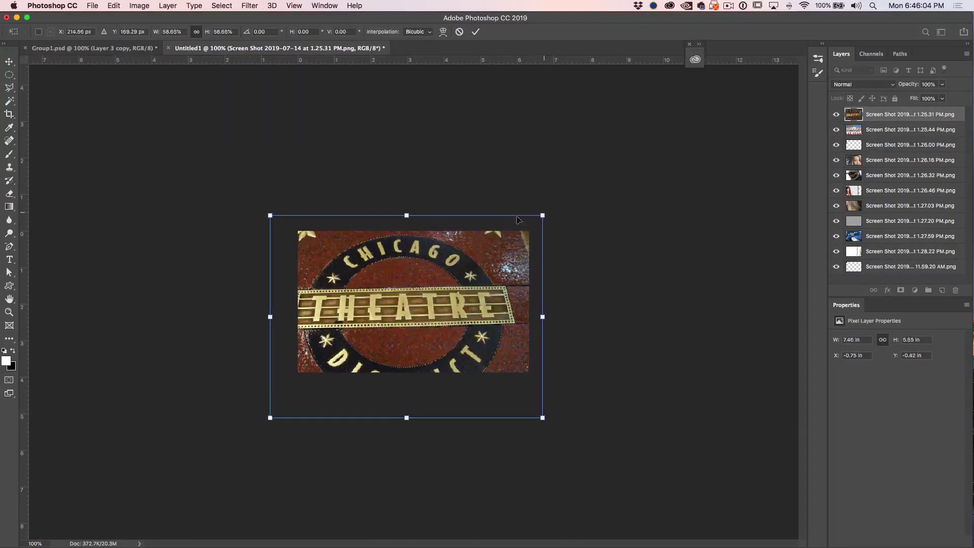
pyautogui.moveTo(501, 252); pyautogui.dragTo(507, 246)
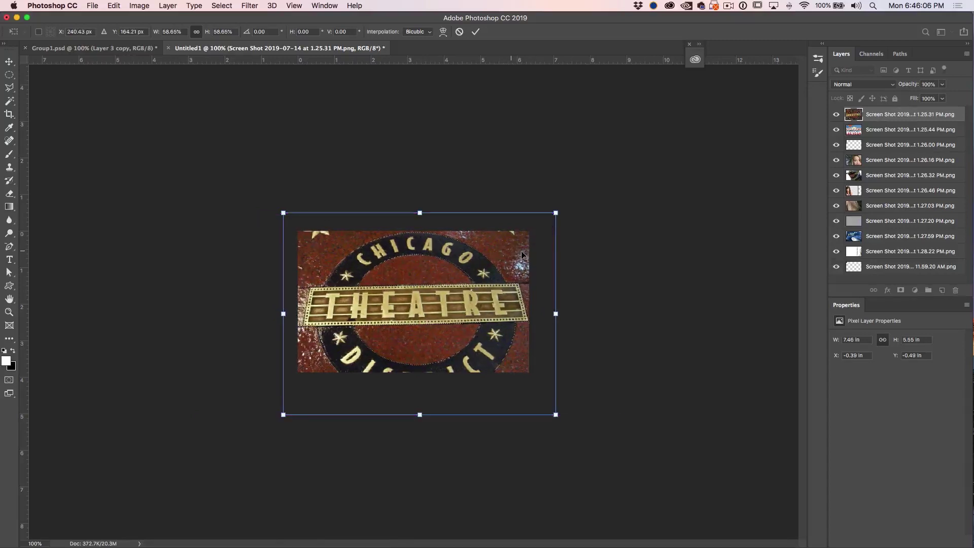
pyautogui.moveTo(280, 209); pyautogui.dragTo(299, 223)
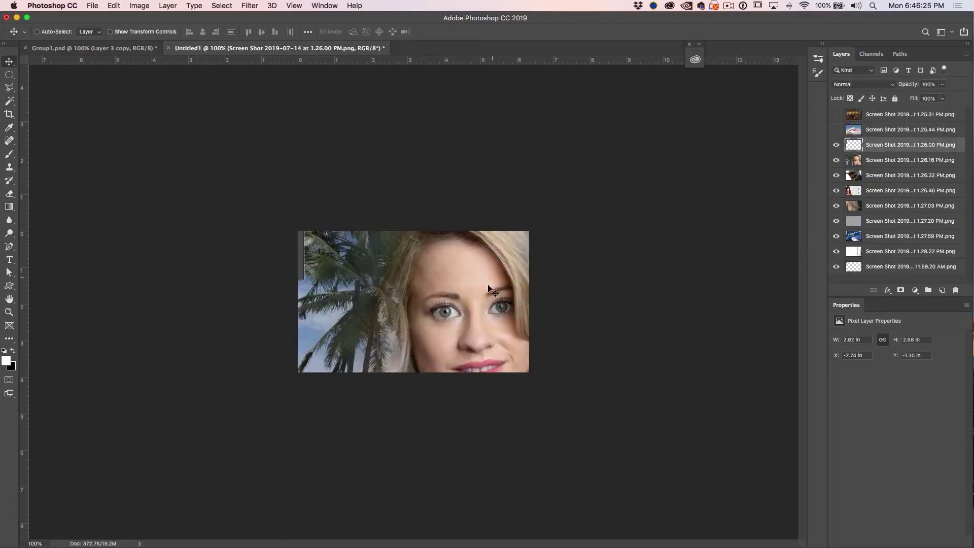
pyautogui.moveTo(418, 274); pyautogui.dragTo(434, 317)
pyautogui.press('Return')
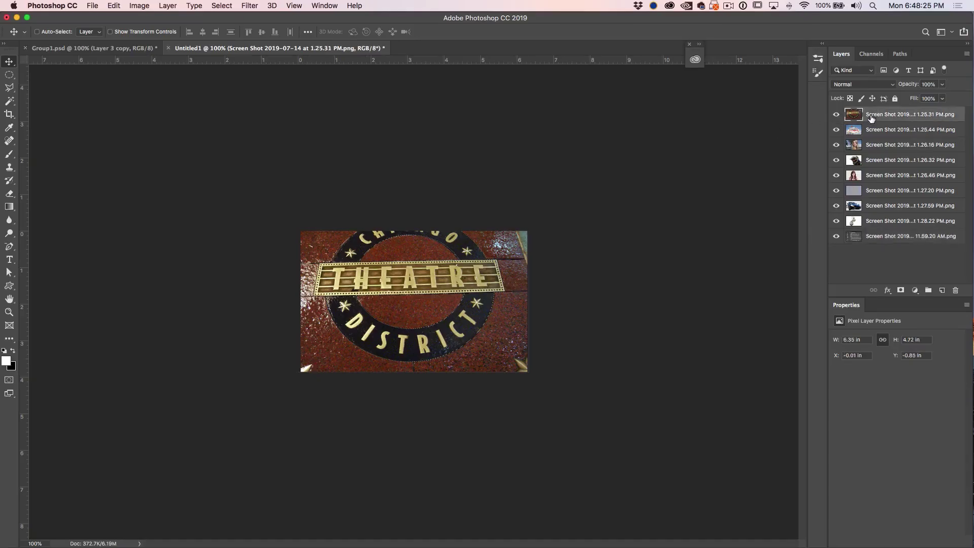
# - Hide and reshow the Chicago Theatre, Las Vegas and woman layers to check the stack
pyautogui.click(836, 115)
pyautogui.click(836, 130)
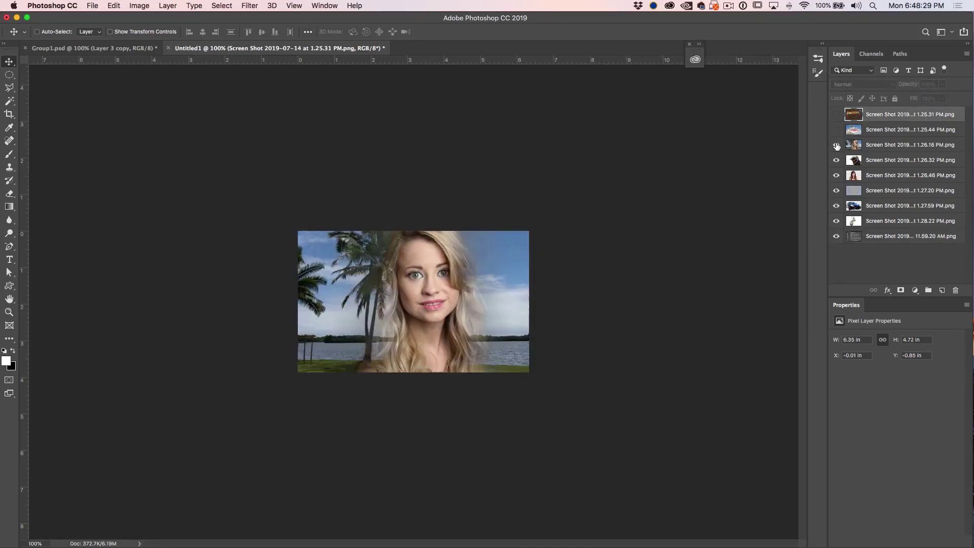
pyautogui.click(836, 145)
pyautogui.click(836, 145)
pyautogui.click(836, 130)
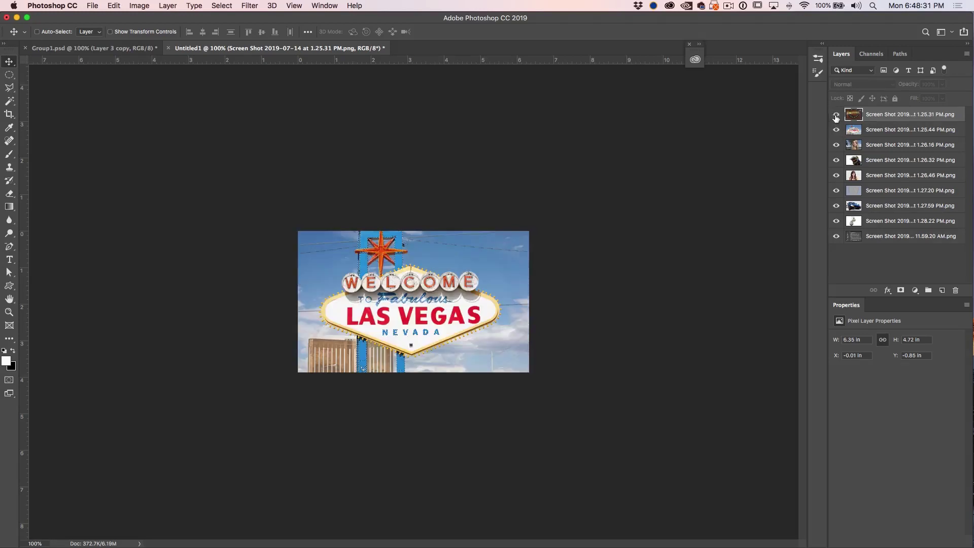
pyautogui.click(836, 115)
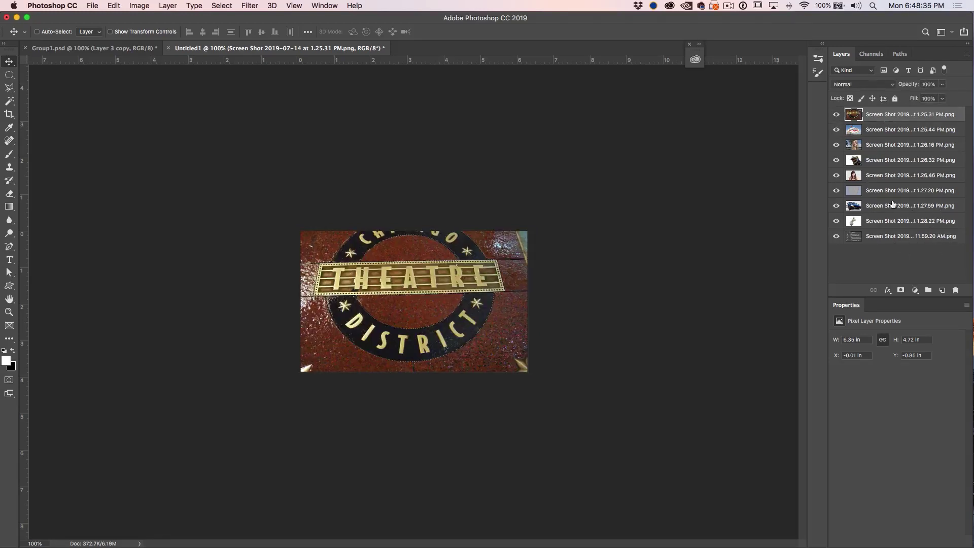
# - In Export Layers to Files, set prefix 'thumbs', file type JPEG and quality 7
pyautogui.click(94, 5)
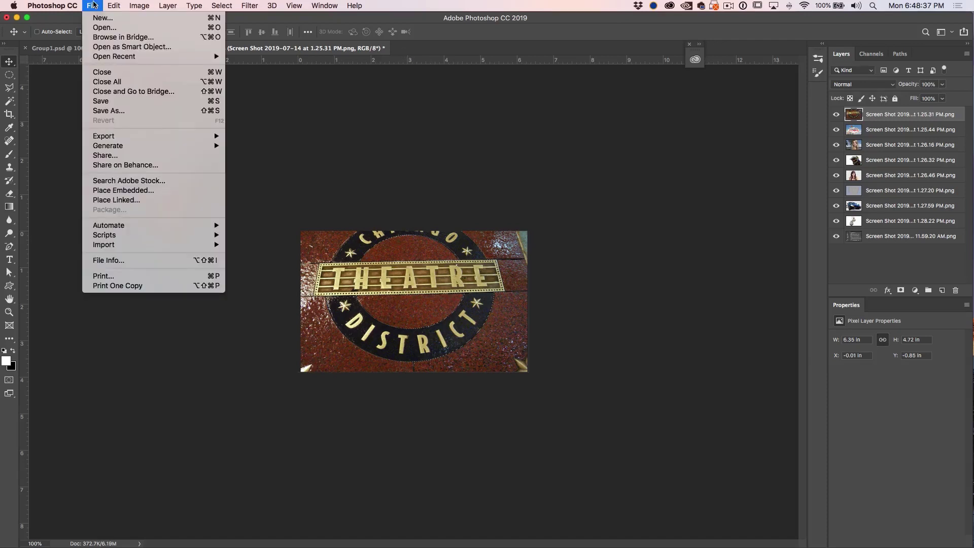
pyautogui.moveTo(126, 135)
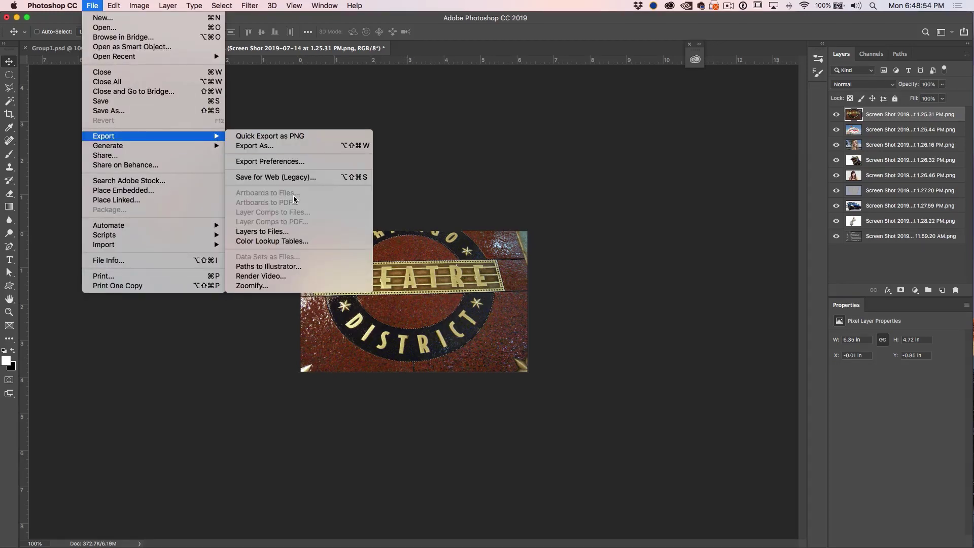
pyautogui.click(301, 233)
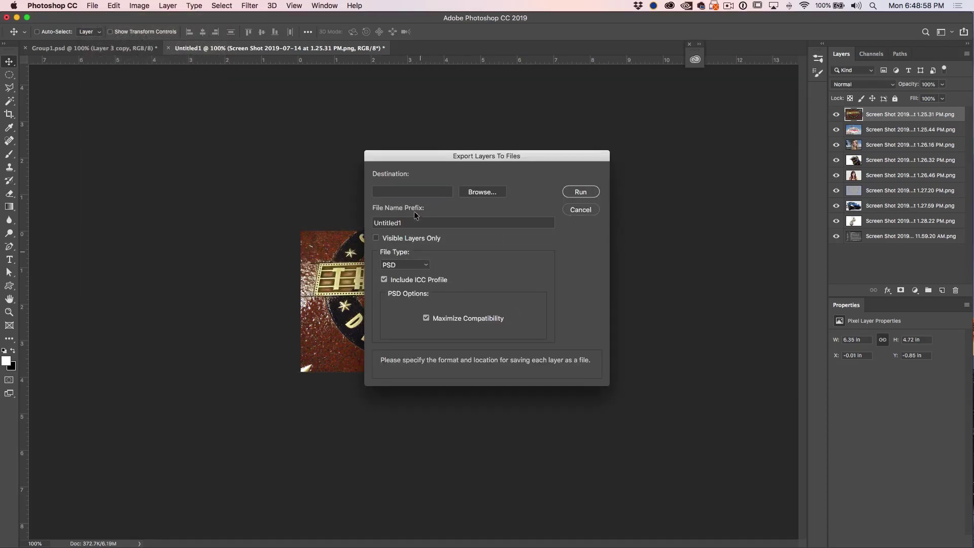
pyautogui.doubleClick(422, 224)
pyautogui.write('thumbs')
pyautogui.click(403, 261)
pyautogui.click(405, 281)
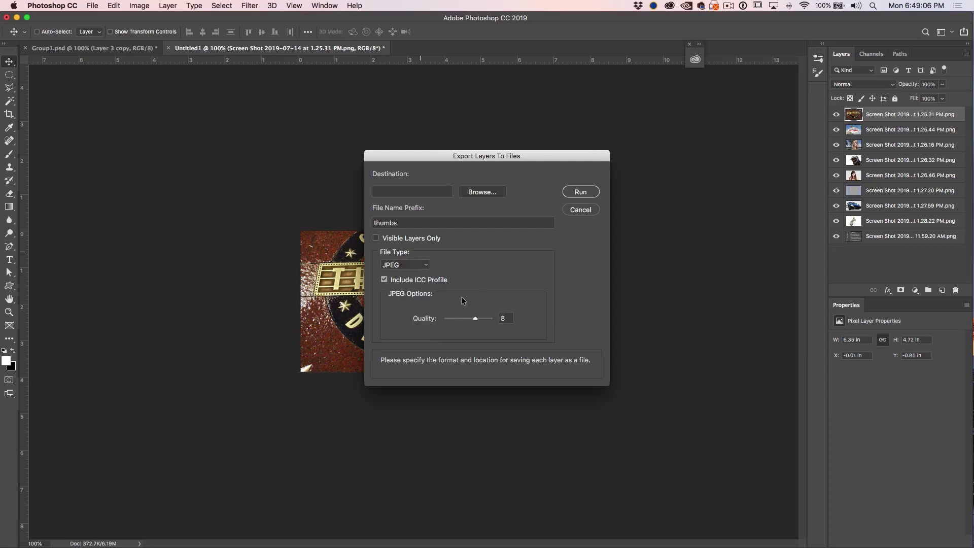
pyautogui.moveTo(477, 318); pyautogui.dragTo(473, 317)
# - Pick the Desktop as destination, run the export, and dismiss the success message
pyautogui.click(476, 194)
pyautogui.click(580, 192)
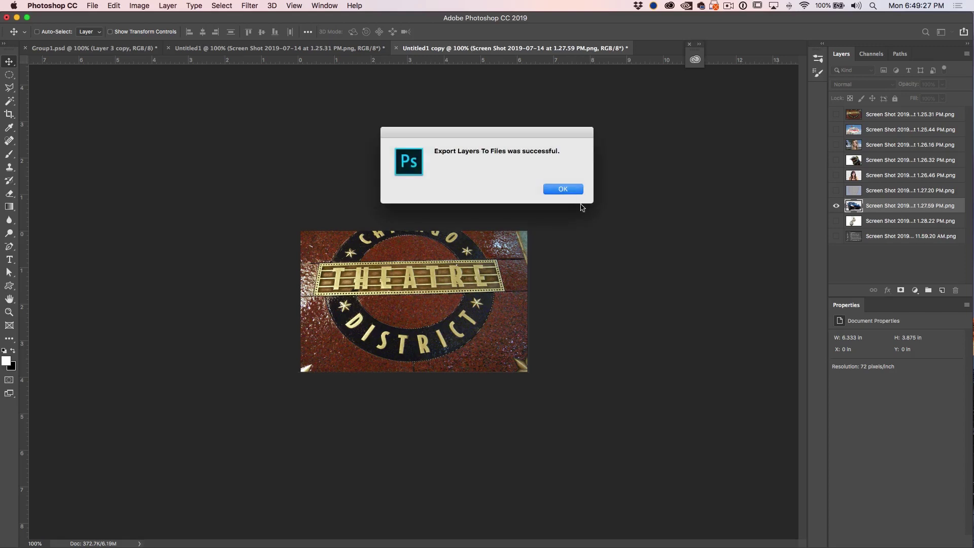
pyautogui.click(566, 191)
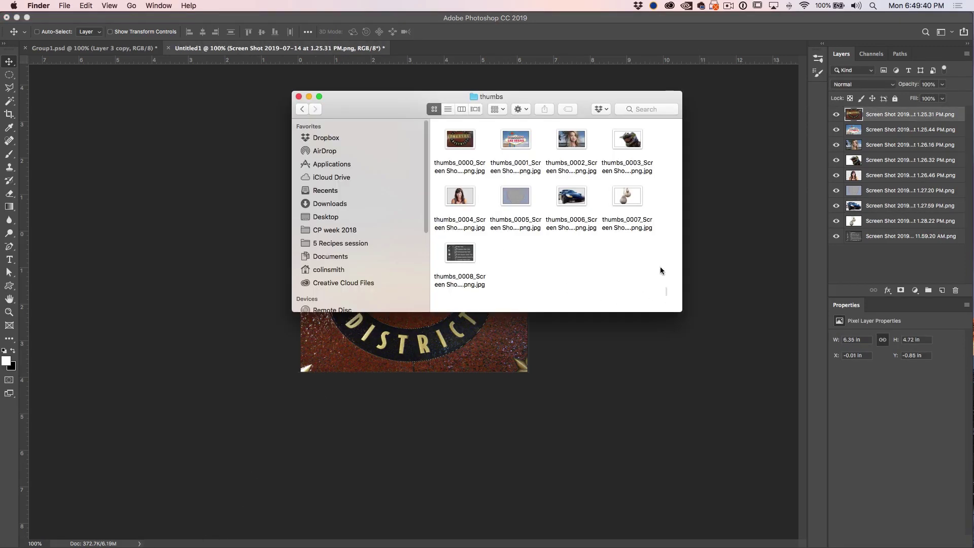
pyautogui.moveTo(661, 270); pyautogui.dragTo(413, 102)
pyautogui.press('space')
pyautogui.press('Right')
pyautogui.press('Right')
pyautogui.press('Right')
pyautogui.press('Right')
pyautogui.press('Right')
pyautogui.press('Right')
pyautogui.press('Right')
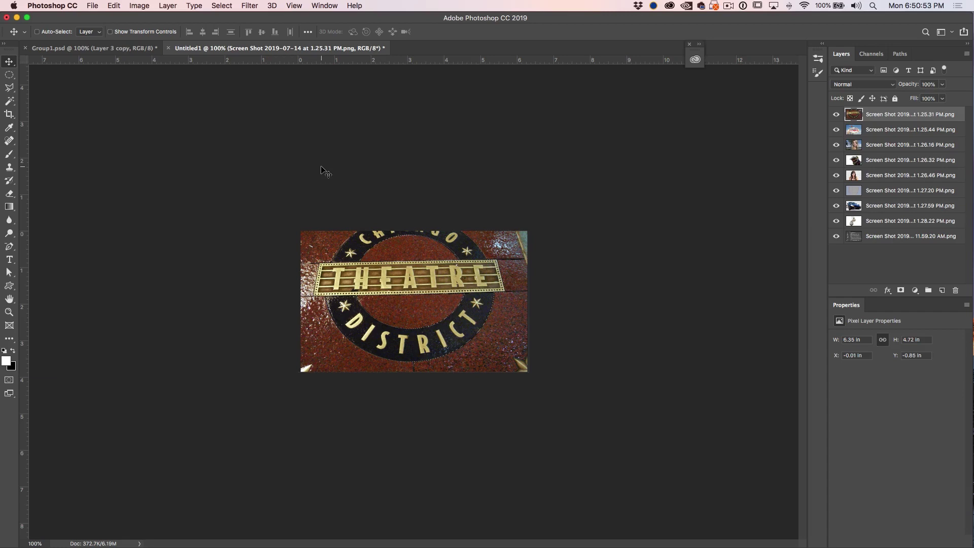
# - Open and enlarge the Actions panel, then expand and select the Vignette (selection) action
pyautogui.click(325, 6)
pyautogui.click(335, 81)
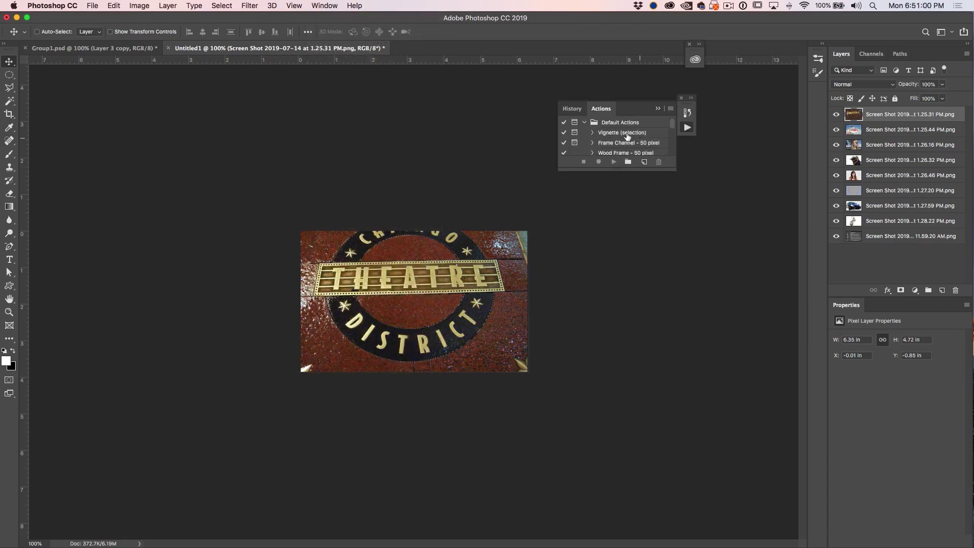
pyautogui.moveTo(676, 170); pyautogui.dragTo(677, 355)
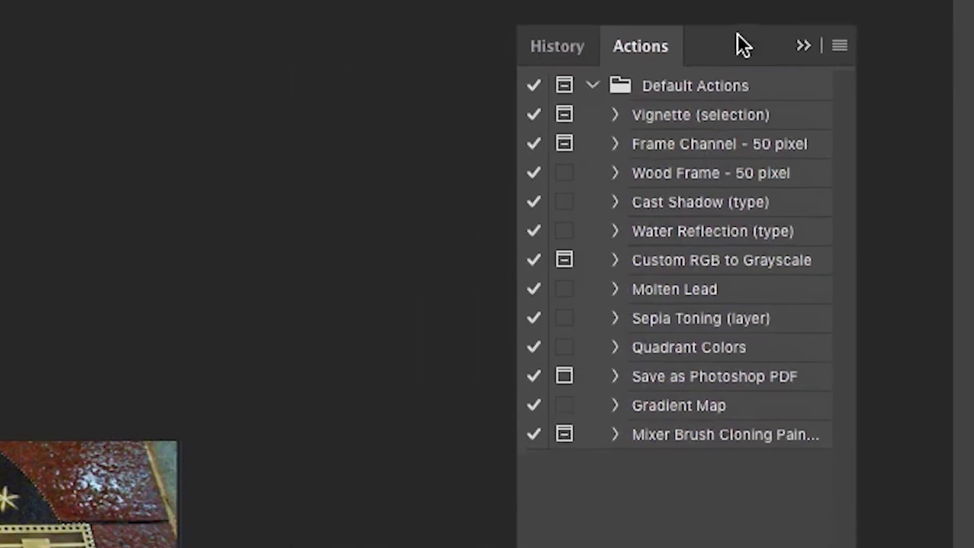
pyautogui.moveTo(738, 33); pyautogui.dragTo(743, 28)
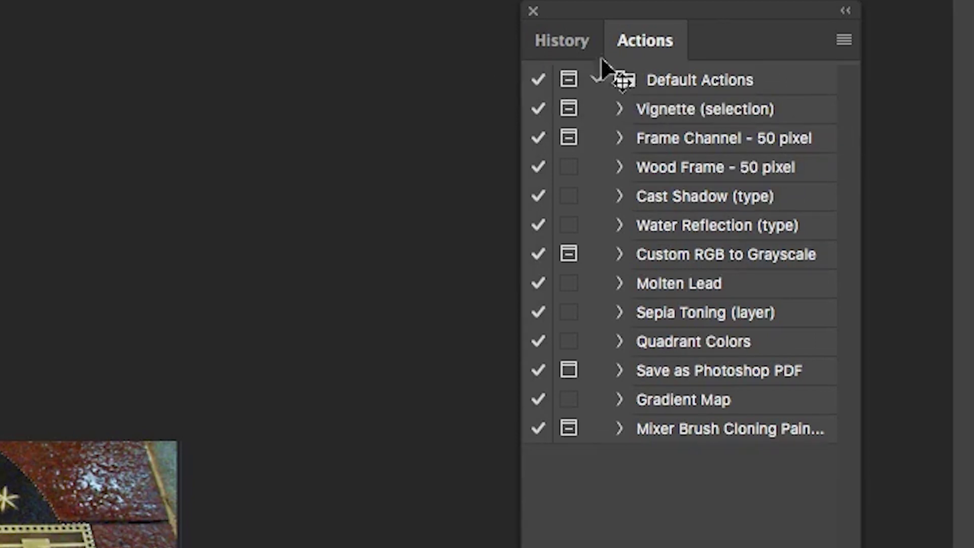
pyautogui.click(619, 110)
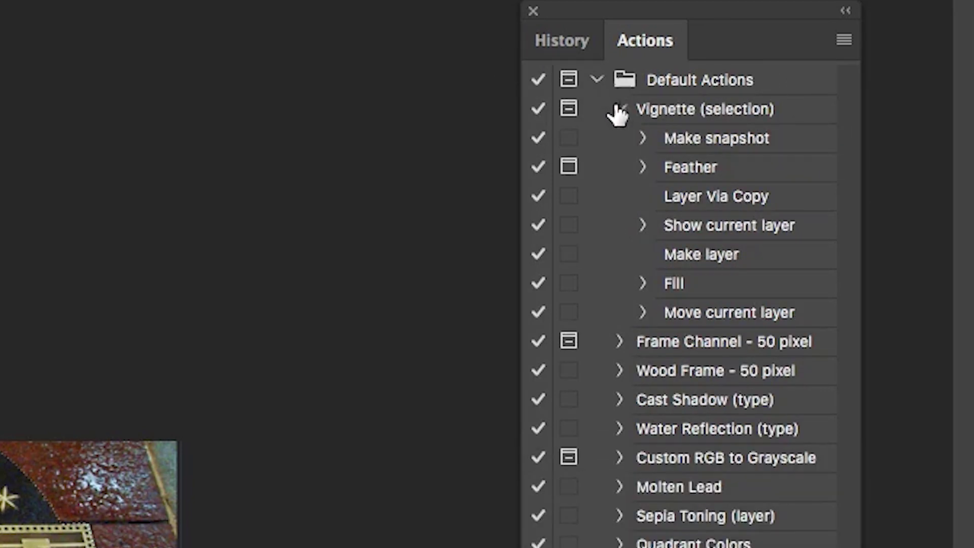
pyautogui.click(675, 113)
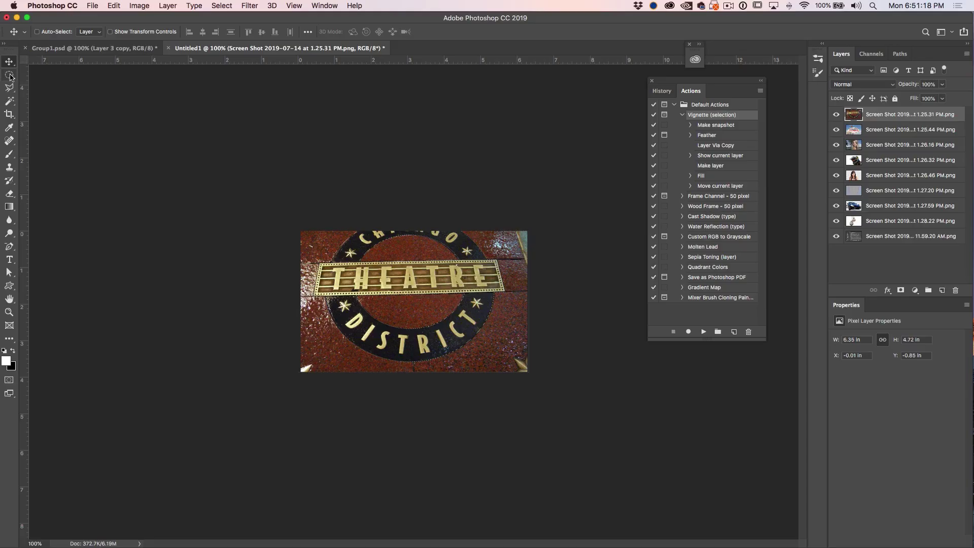
# - Draw an elliptical marquee around the Theatre District emblem and expand the Make snapshot step
pyautogui.moveTo(9, 75); pyautogui.dragTo(39, 84)
pyautogui.moveTo(324, 251); pyautogui.dragTo(500, 360)
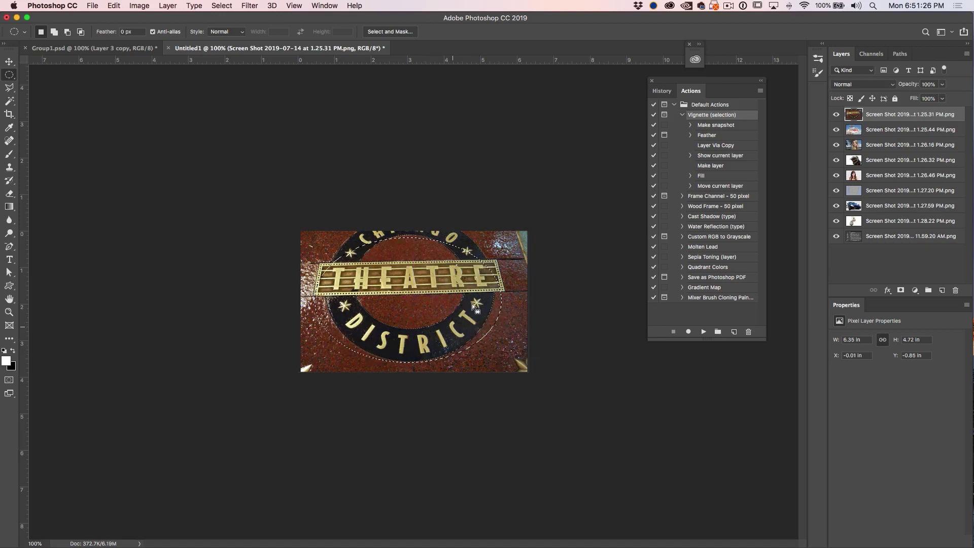
pyautogui.click(691, 126)
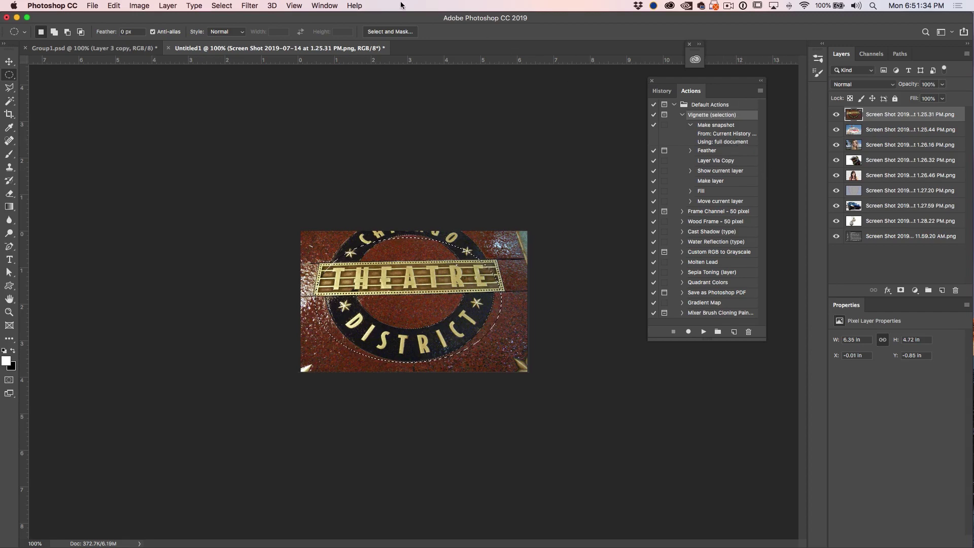
# - Show the History panel, scroll its list to the top, and float Actions as a separate panel
pyautogui.click(325, 6)
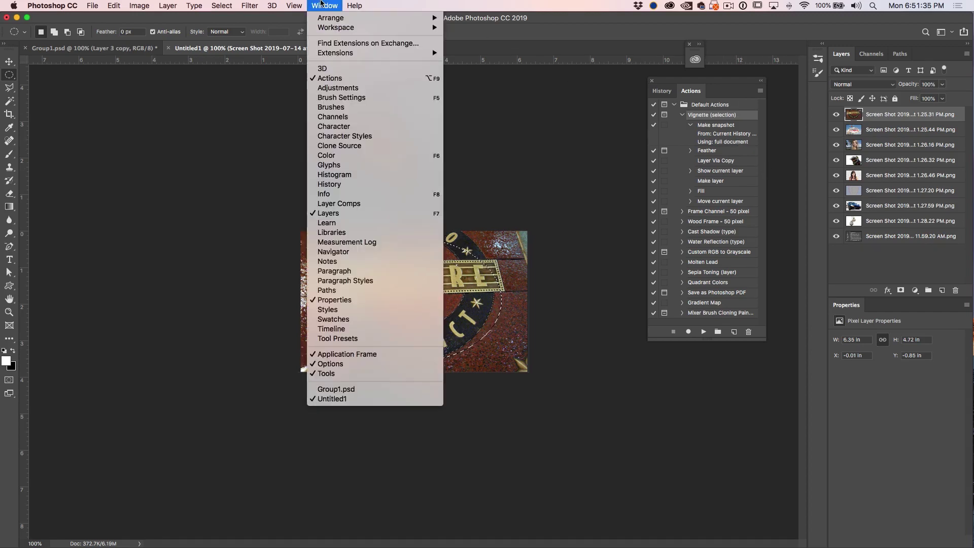
pyautogui.click(359, 184)
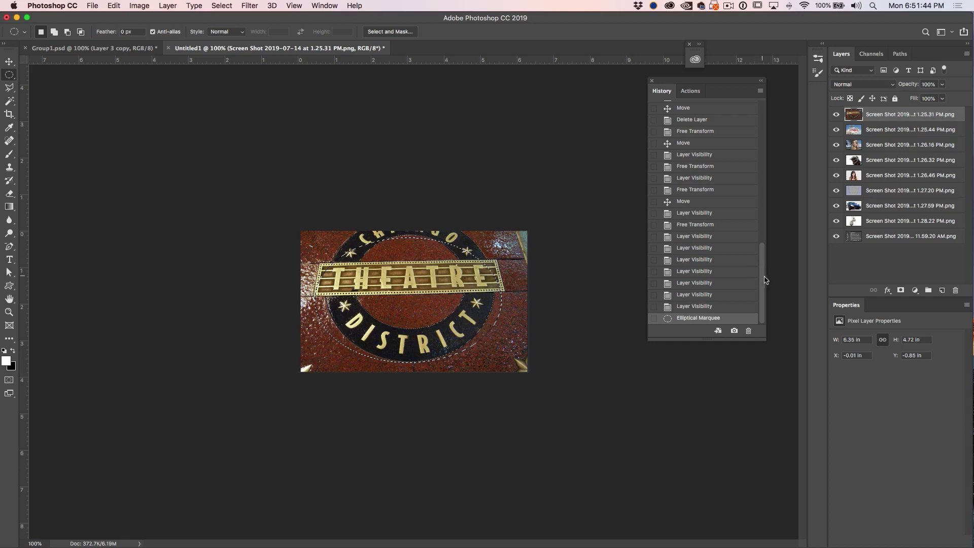
pyautogui.moveTo(763, 278); pyautogui.dragTo(763, 136)
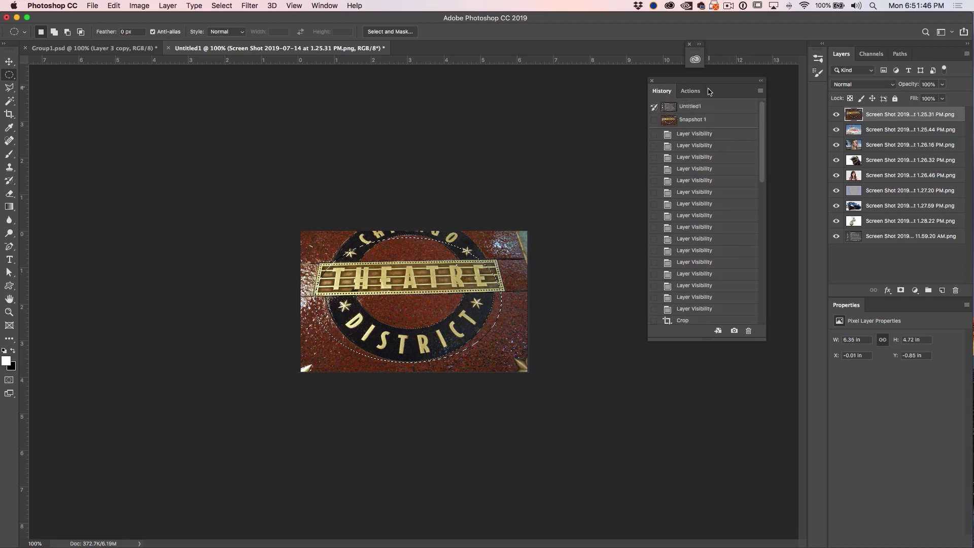
pyautogui.moveTo(709, 92); pyautogui.dragTo(138, 106)
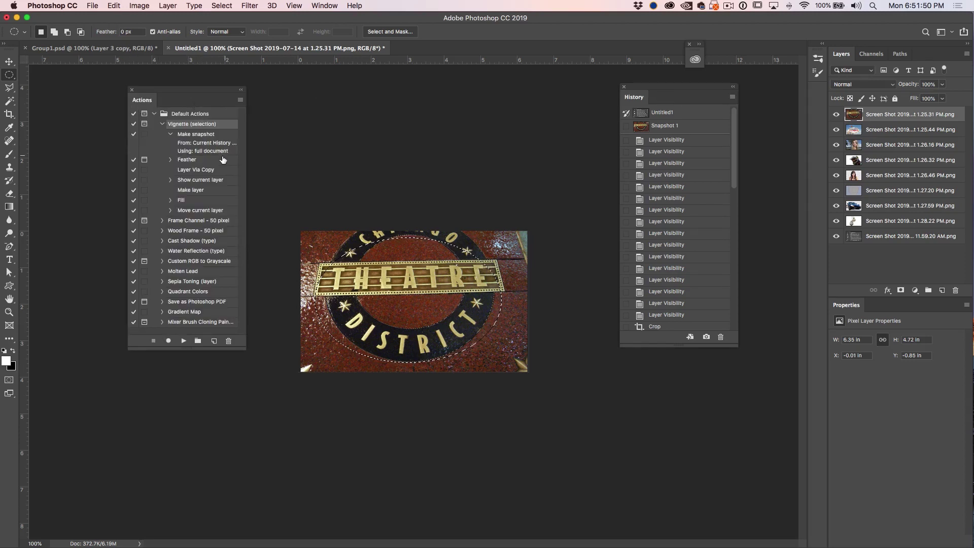
# - Expand the Feather step, then feather the elliptical selection by 5 pixels
pyautogui.click(170, 160)
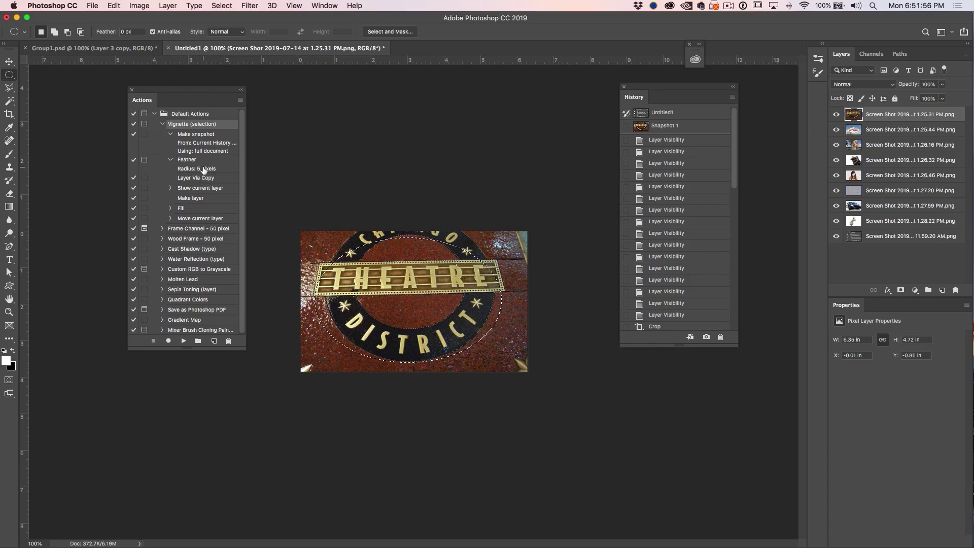
pyautogui.click(221, 6)
pyautogui.moveTo(241, 156)
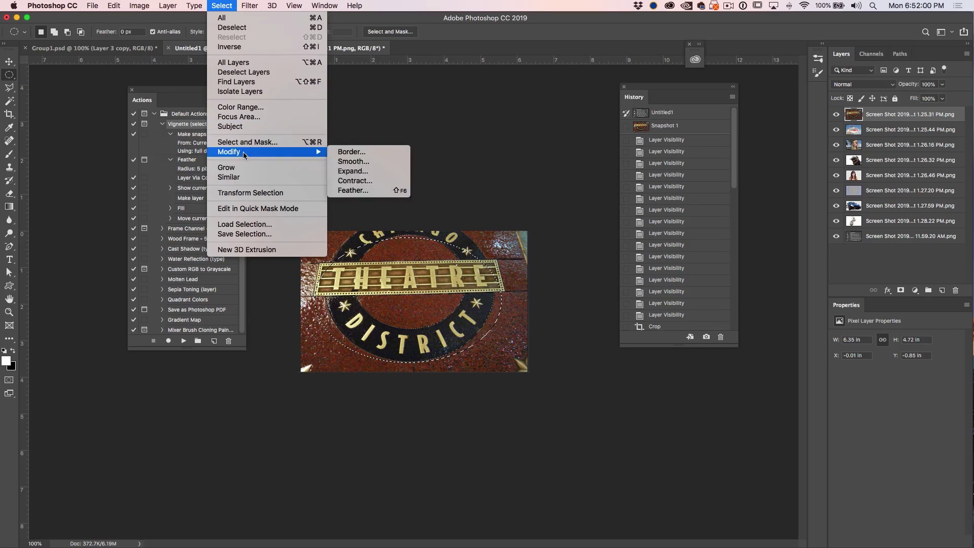
pyautogui.click(365, 190)
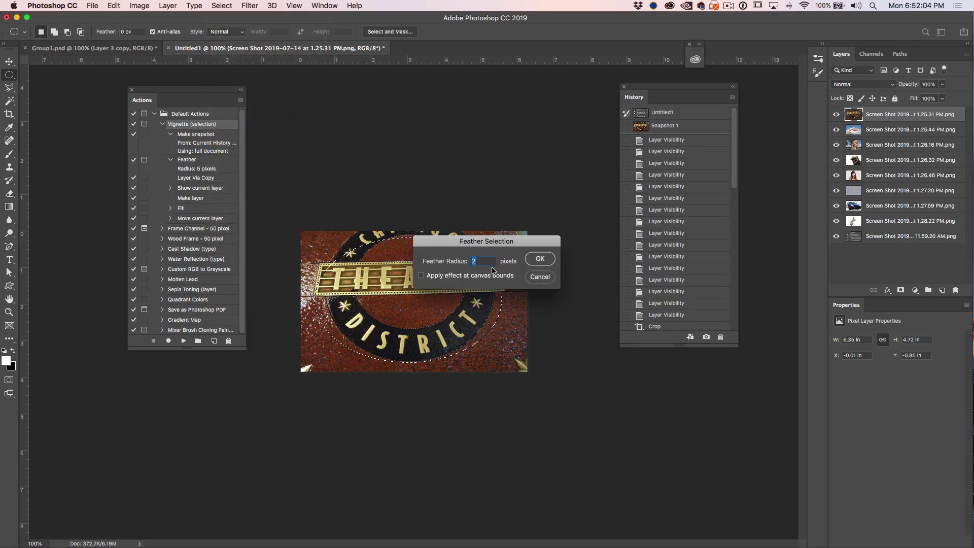
pyautogui.write('5')
pyautogui.click(534, 259)
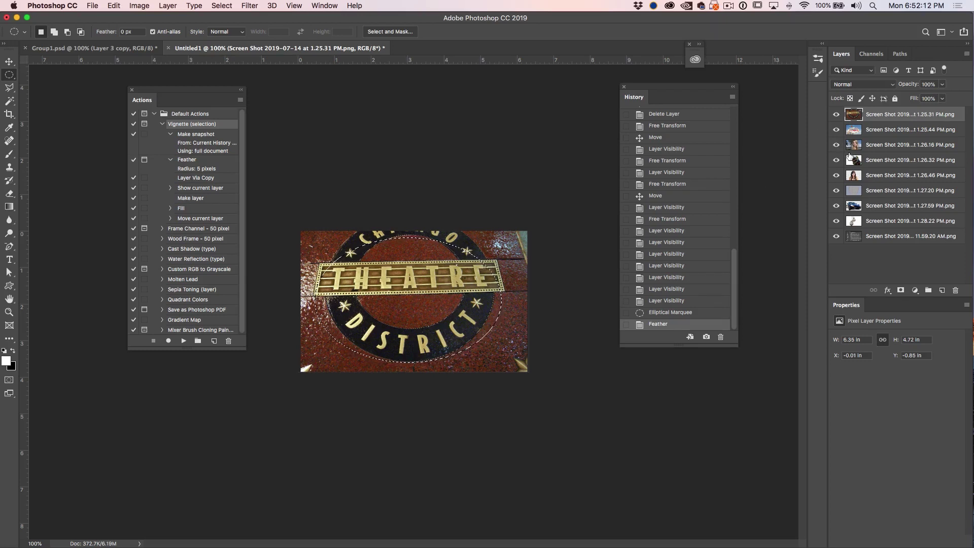
# - Copy the feathered oval to its own layer with Cmd+J and hide all Screen Shot layers
pyautogui.press('super+j')
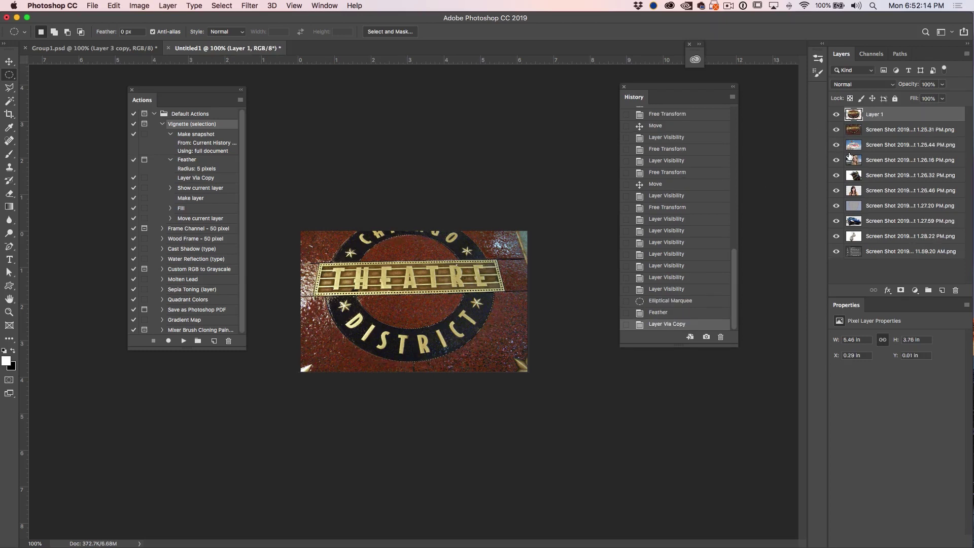
pyautogui.moveTo(837, 131); pyautogui.dragTo(835, 254)
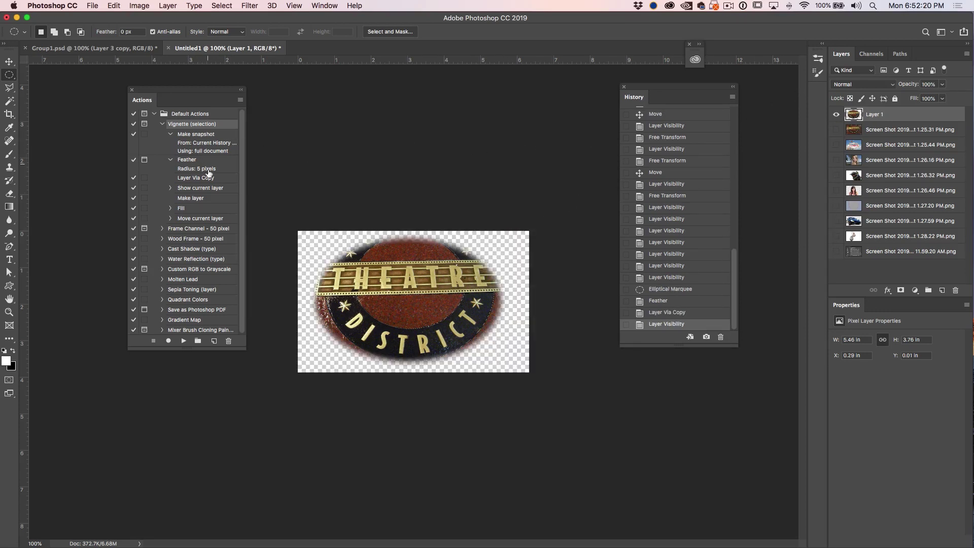
pyautogui.click(171, 187)
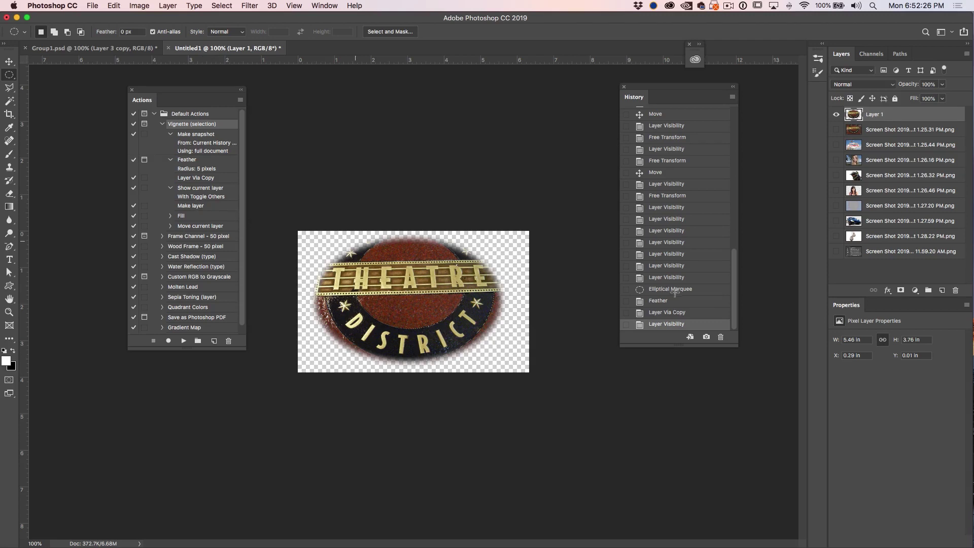
# - Add a new layer filled with white and move it below the oval copy
pyautogui.click(942, 292)
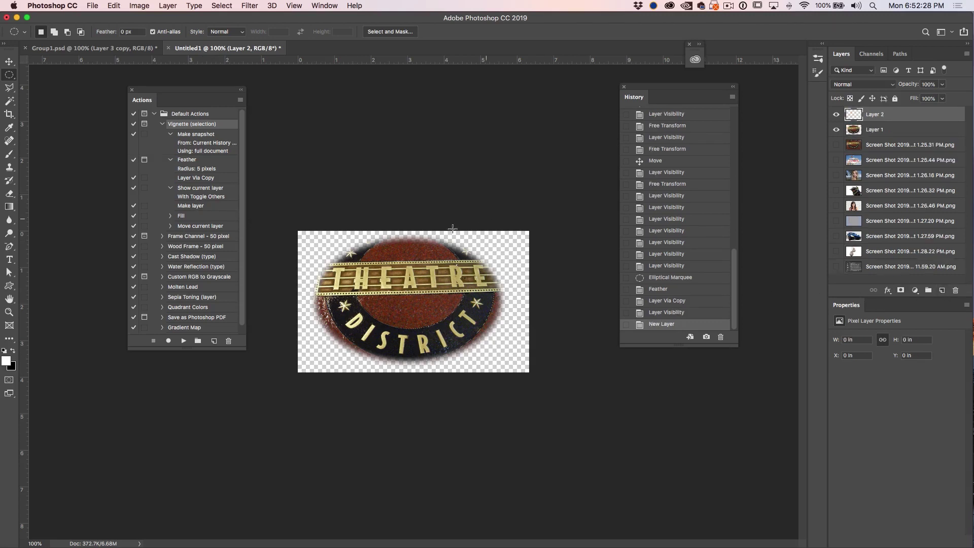
pyautogui.click(171, 216)
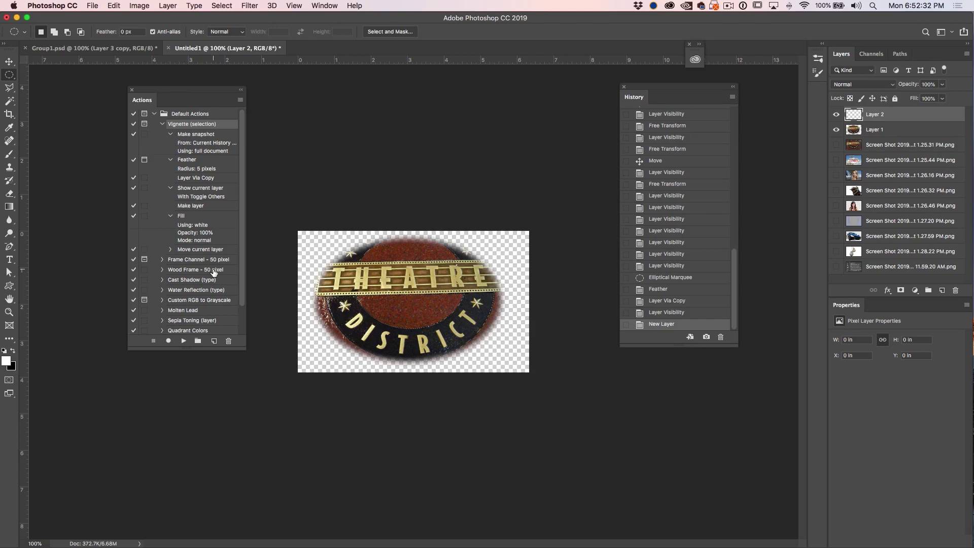
pyautogui.hotkey('alt', 'BackSpace')
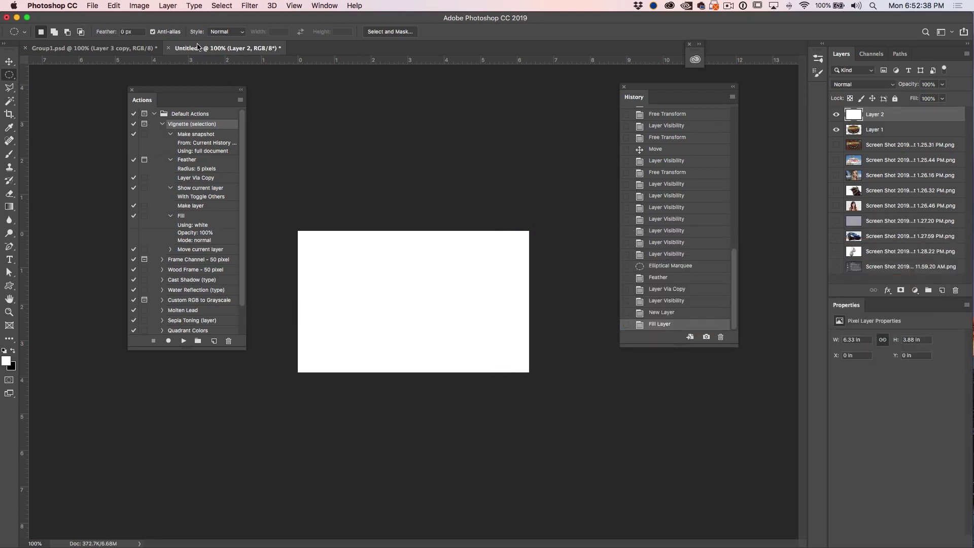
pyautogui.click(170, 250)
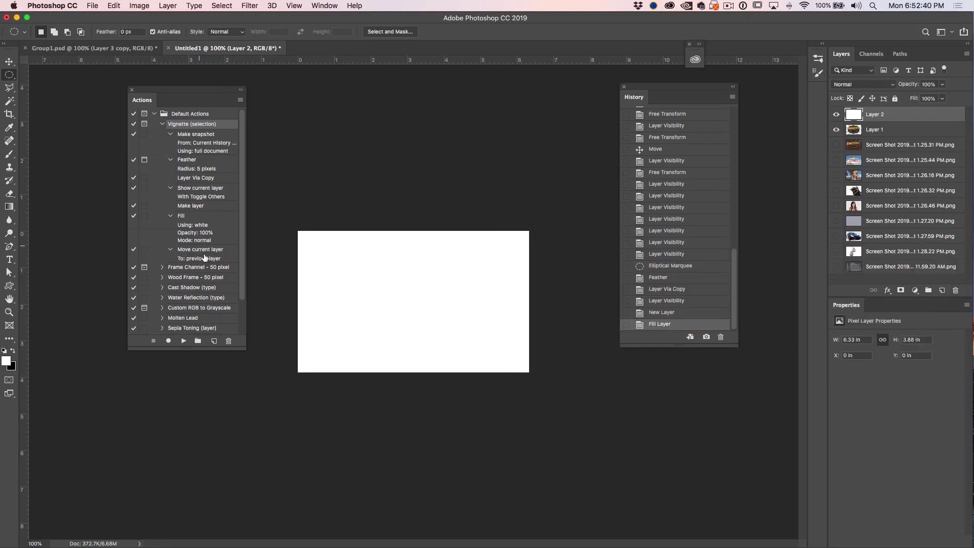
pyautogui.moveTo(877, 116); pyautogui.dragTo(875, 137)
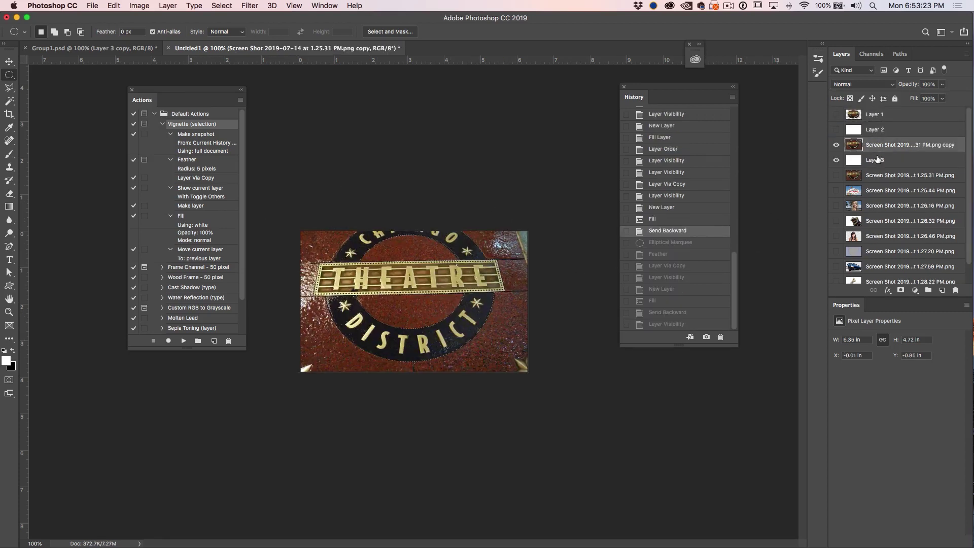
# - Draw an oval over the theatre sign and play Vignette (selection), accepting the 5-pixel feather
pyautogui.moveTo(323, 247); pyautogui.dragTo(502, 361)
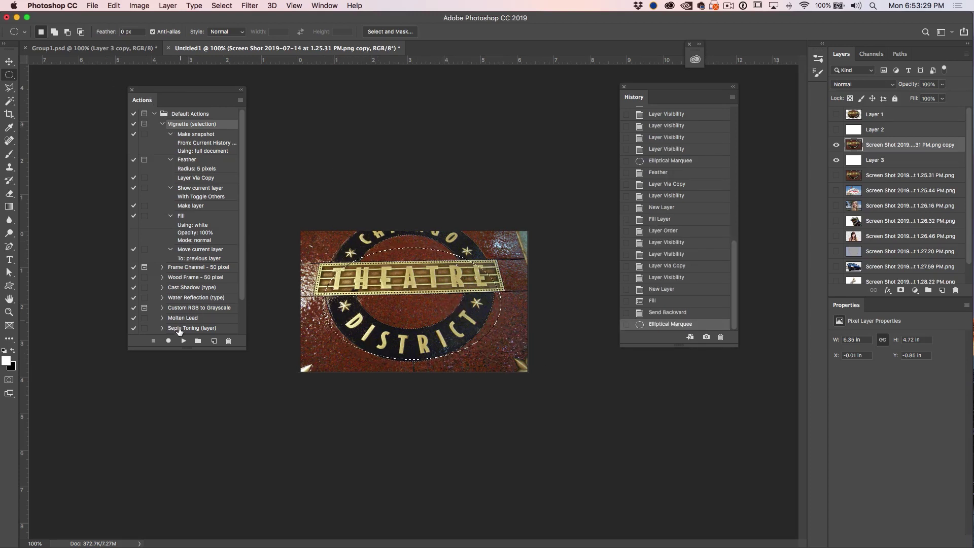
pyautogui.click(183, 341)
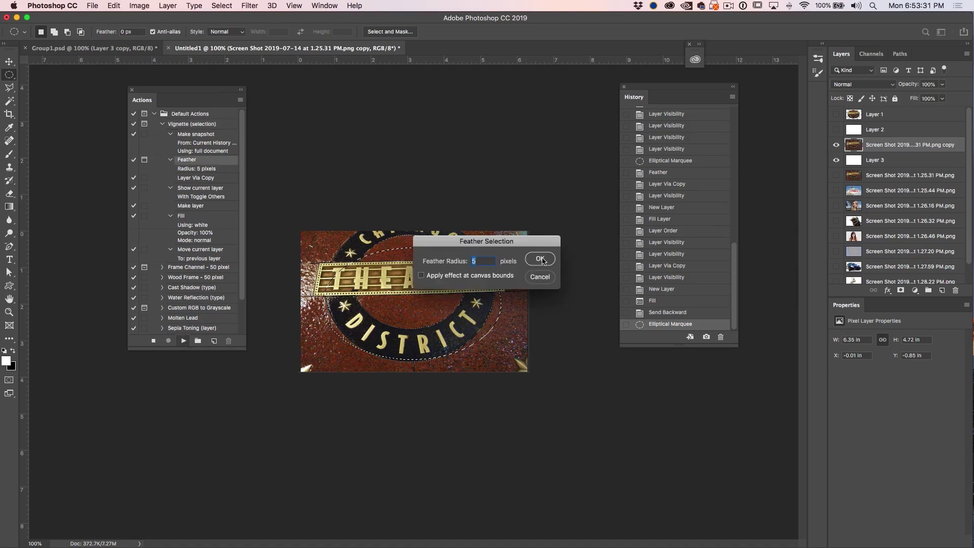
pyautogui.click(541, 260)
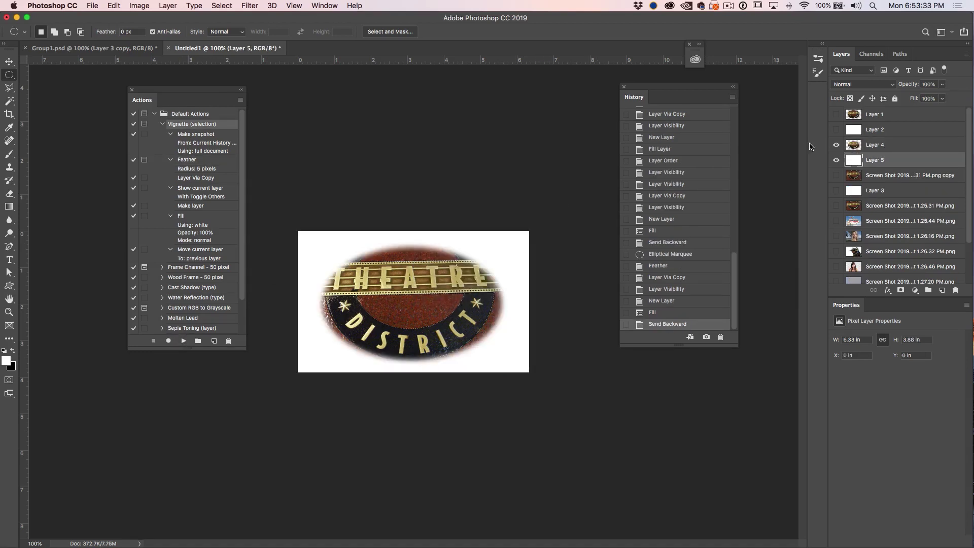
pyautogui.click(837, 116)
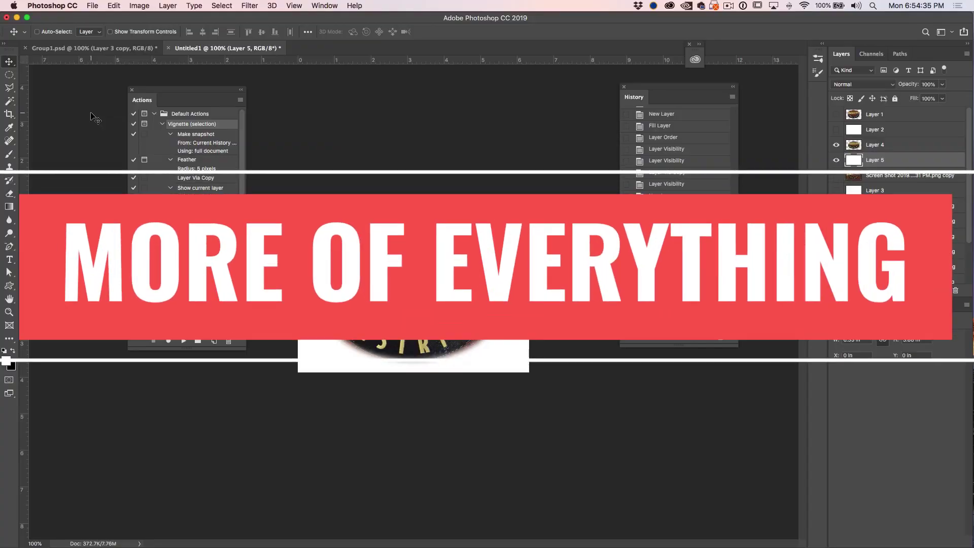
# - Switch to the Custom Shape Tool and append the All shape set to the shape picker
pyautogui.click(9, 285)
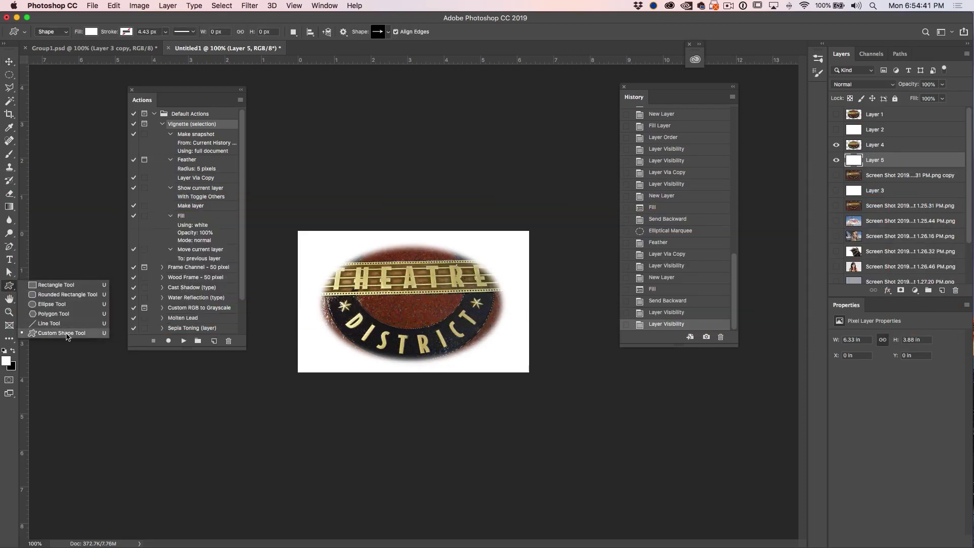
pyautogui.click(66, 334)
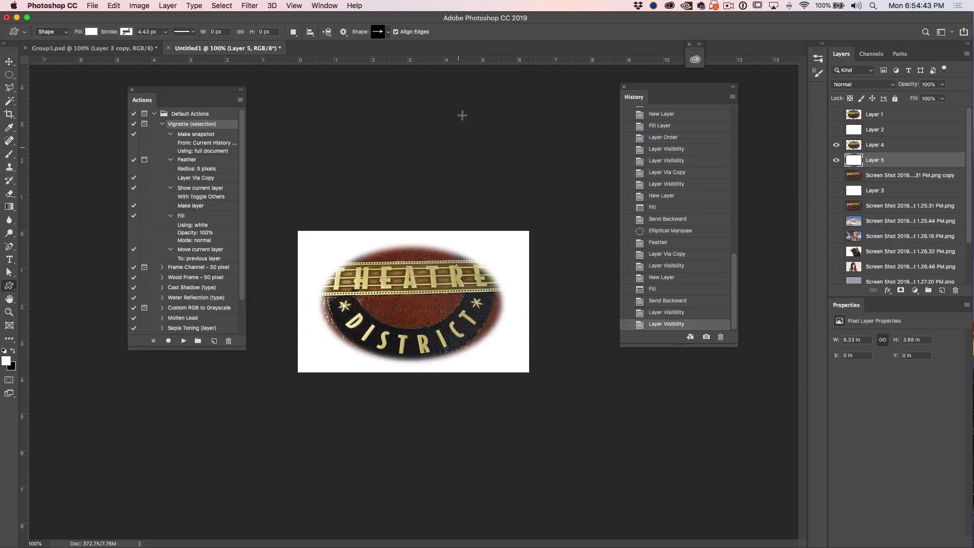
pyautogui.click(389, 32)
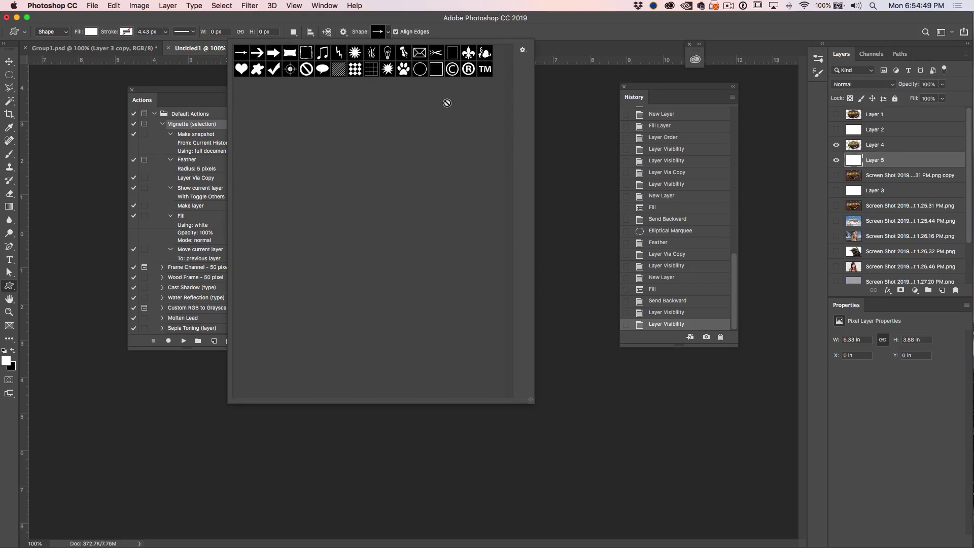
pyautogui.click(523, 51)
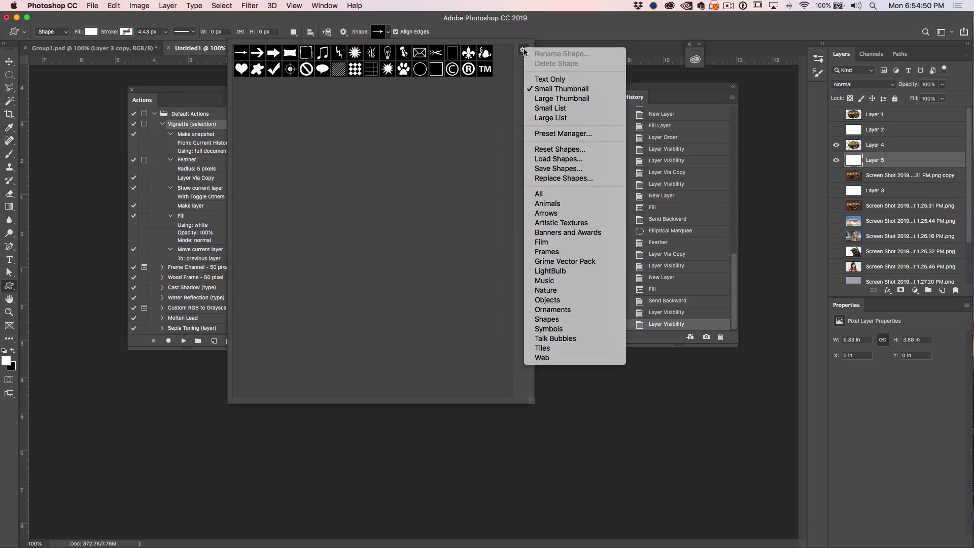
pyautogui.click(551, 196)
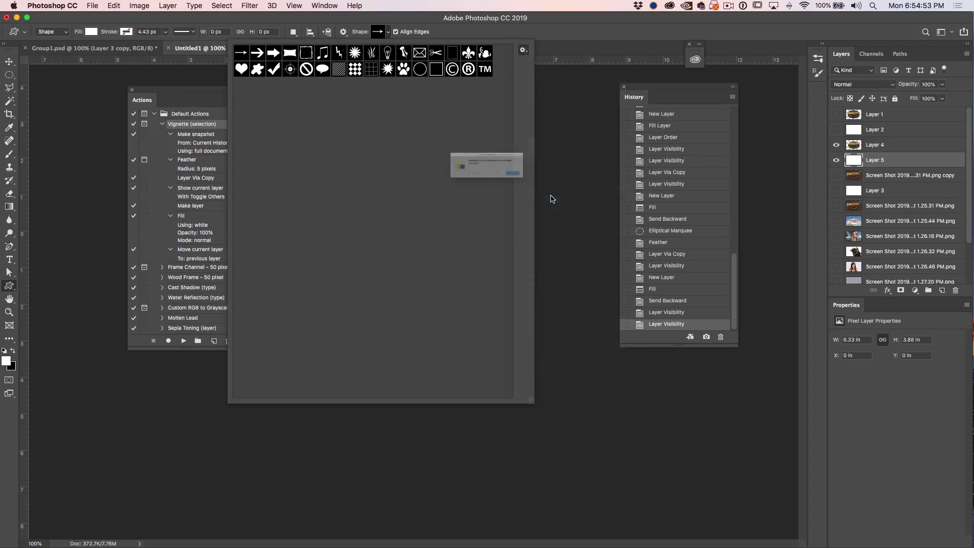
pyautogui.click(458, 189)
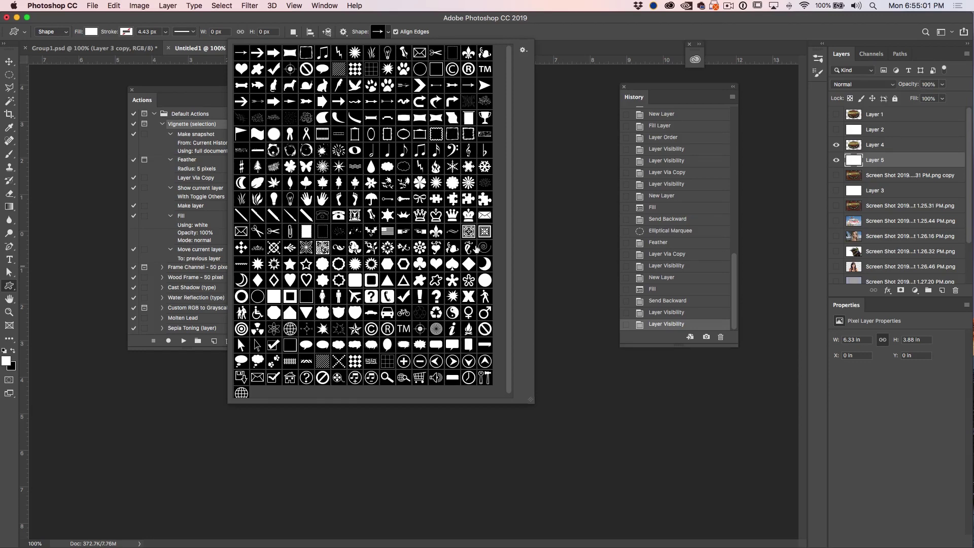
pyautogui.click(319, 5)
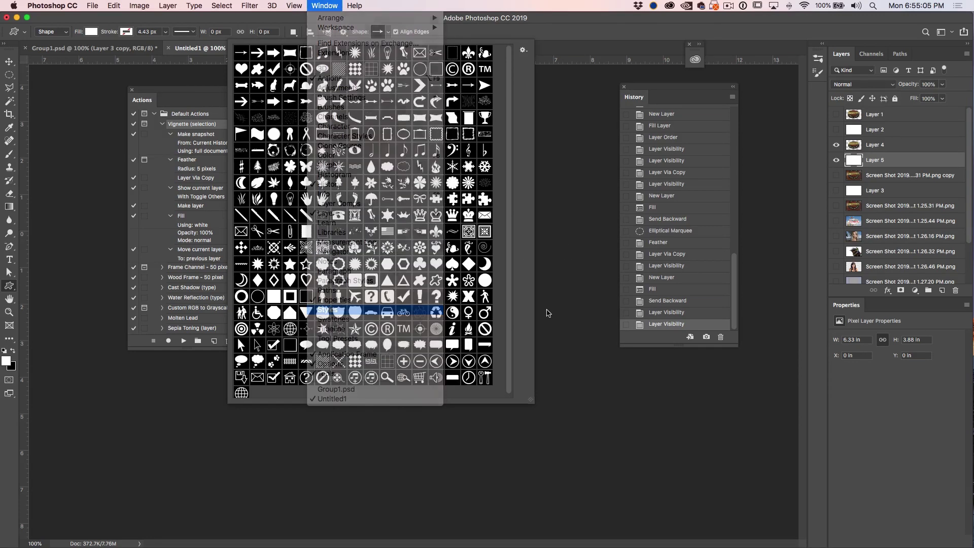
# - Move and enlarge the Styles panel, then append the Buttons style set
pyautogui.moveTo(336, 230); pyautogui.dragTo(503, 138)
pyautogui.moveTo(538, 214); pyautogui.dragTo(607, 316)
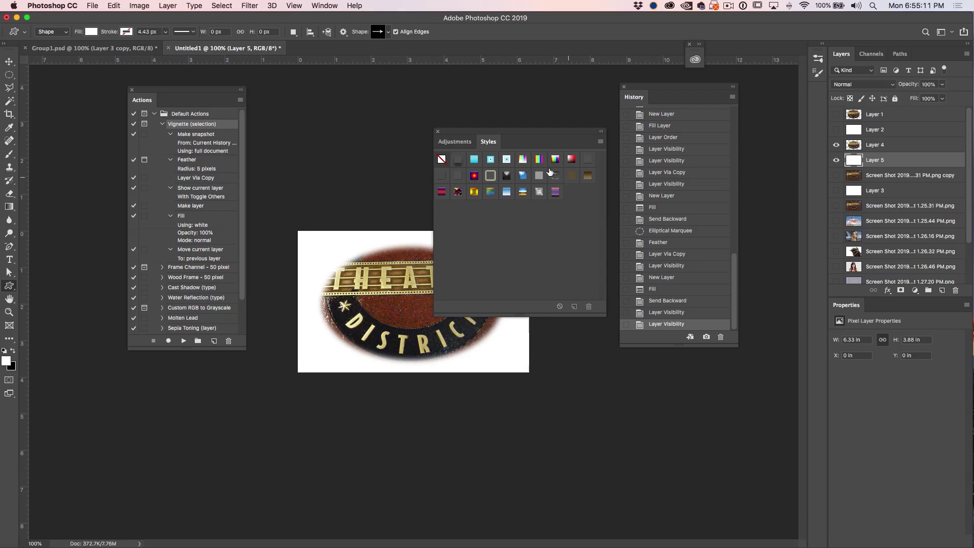
pyautogui.click(600, 142)
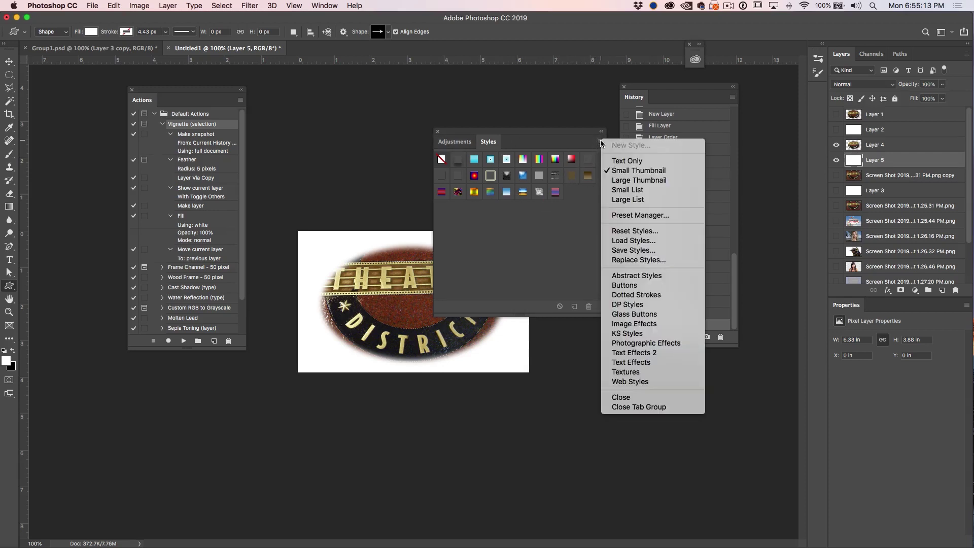
pyautogui.click(659, 288)
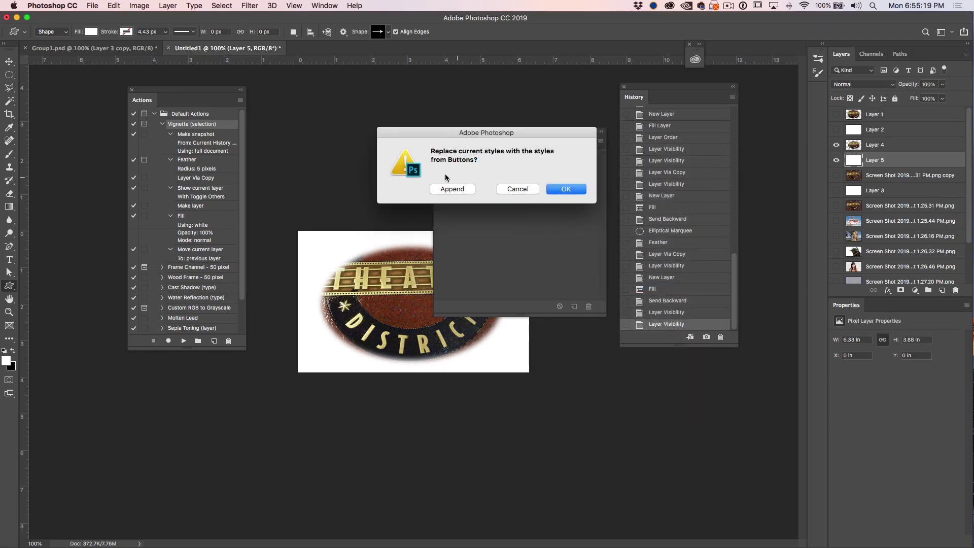
pyautogui.click(447, 188)
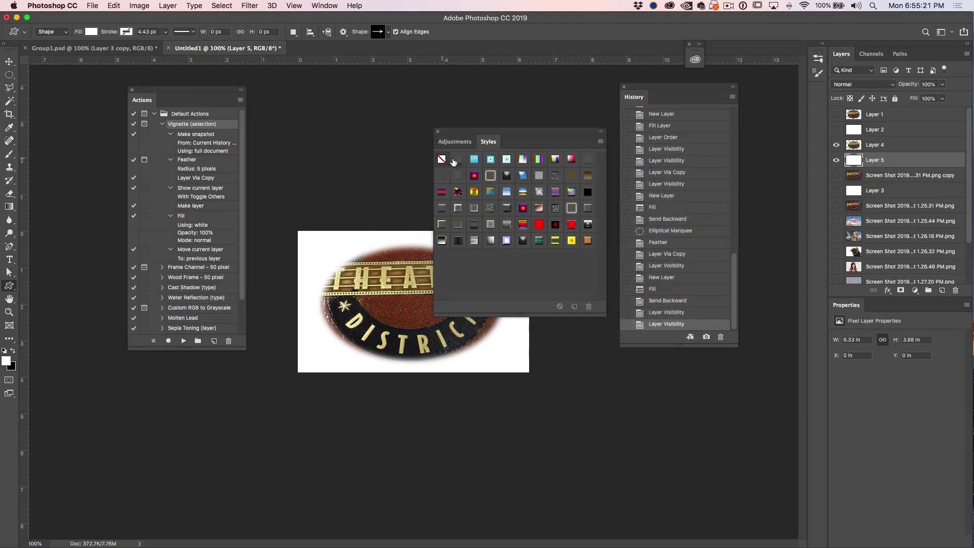
# - Append the Abstract Styles set and give Layer 5 the blue-purple textured style
pyautogui.click(600, 143)
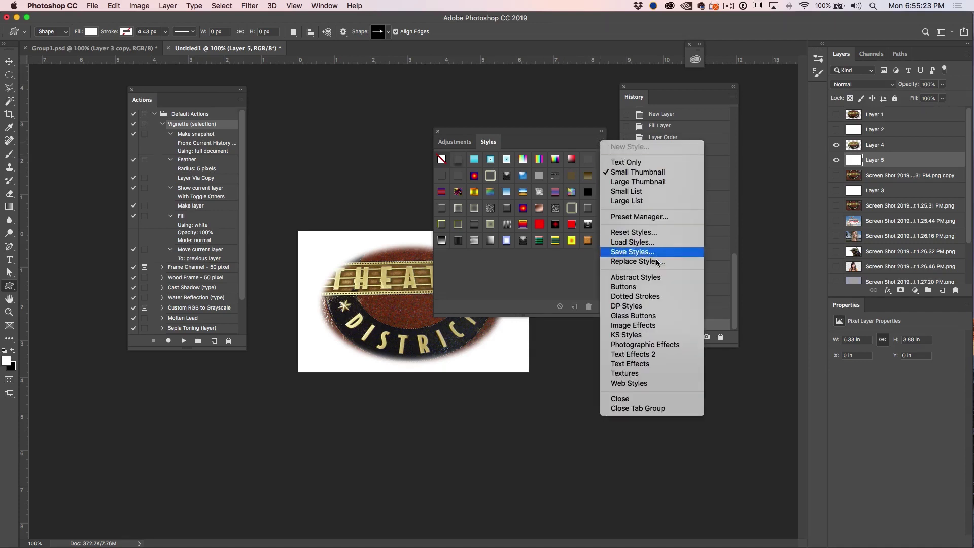
pyautogui.click(656, 279)
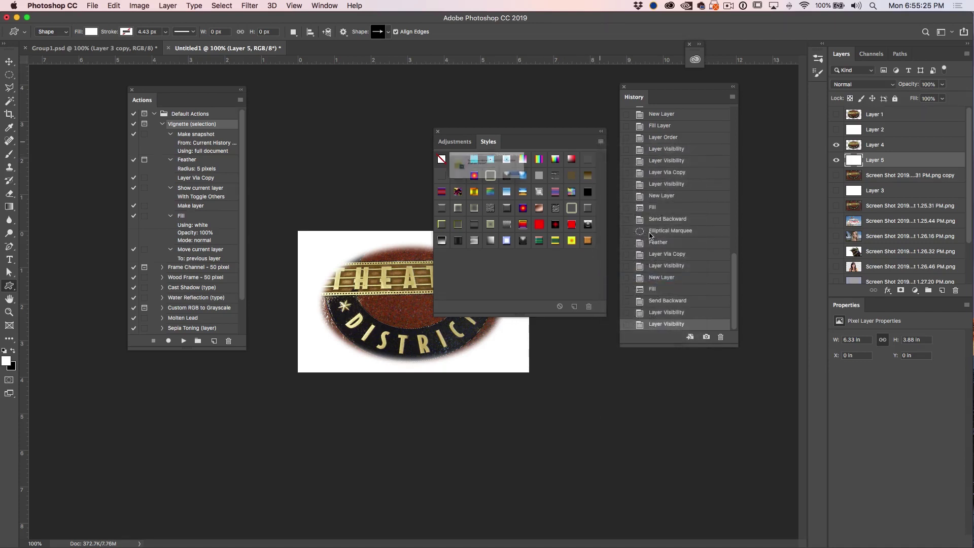
pyautogui.click(456, 189)
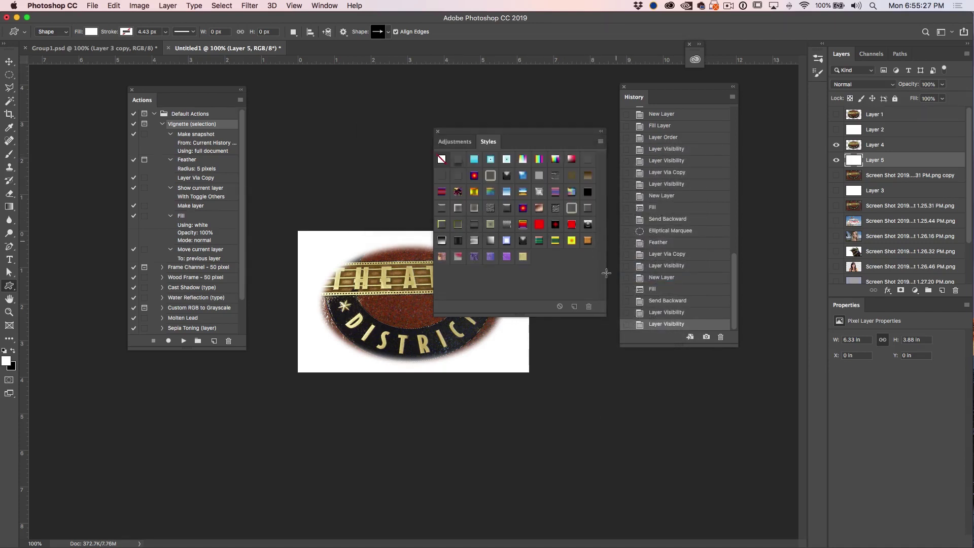
pyautogui.click(523, 257)
pyautogui.click(507, 257)
pyautogui.click(491, 257)
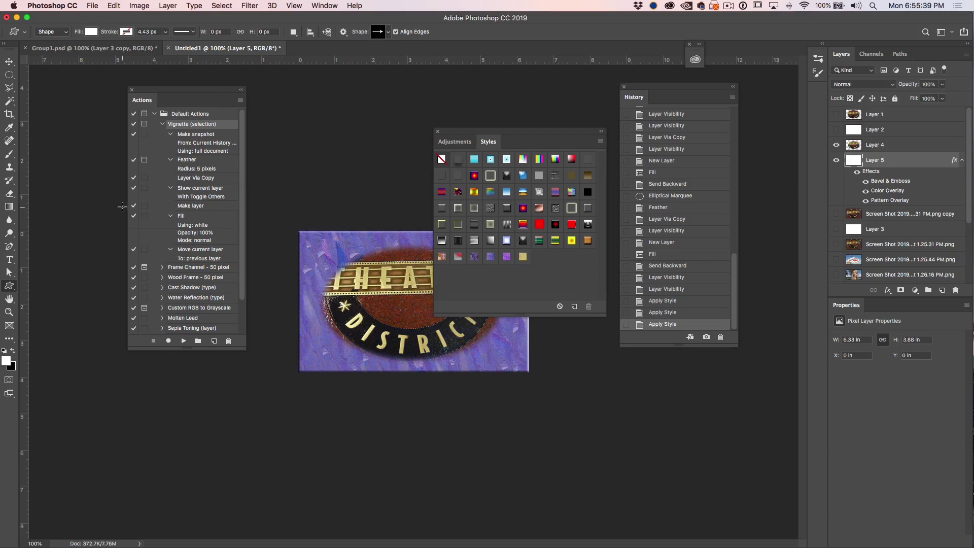
# - Append the Metals gradient set to the Gradient Tool's presets
pyautogui.click(8, 207)
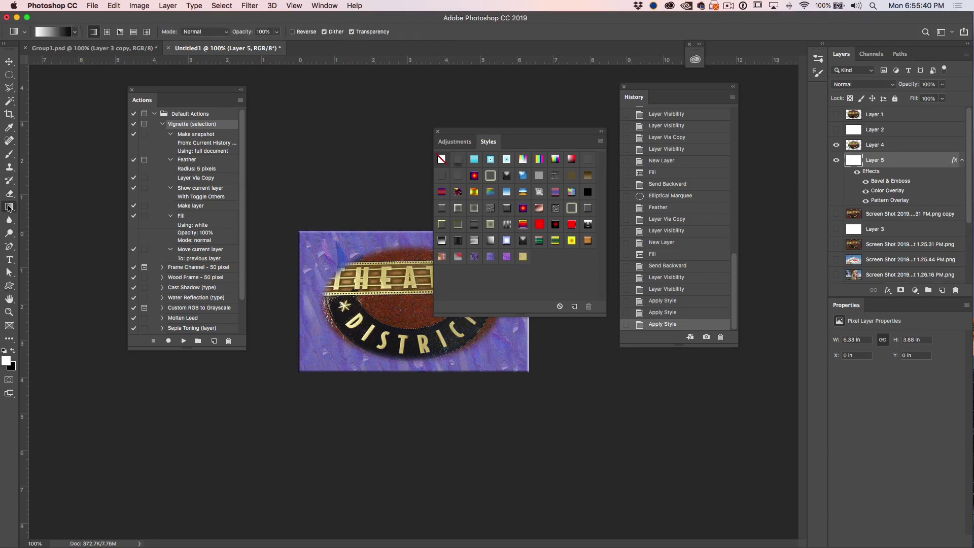
pyautogui.click(75, 31)
pyautogui.moveTo(131, 114); pyautogui.dragTo(219, 252)
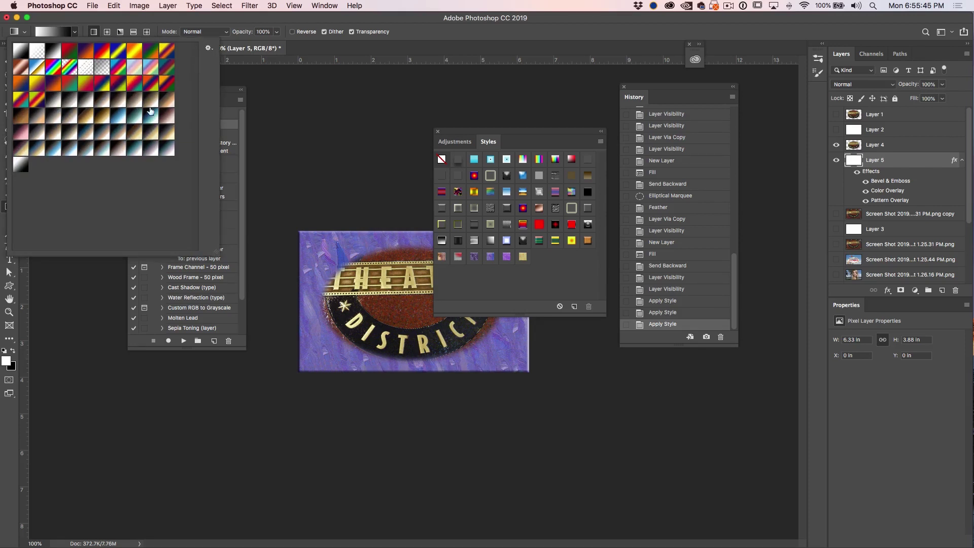
pyautogui.click(208, 49)
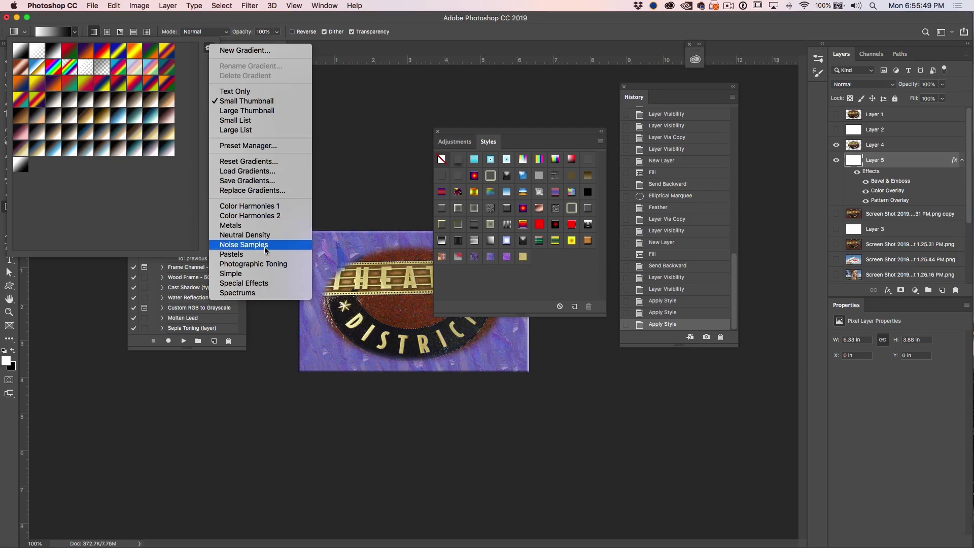
pyautogui.click(254, 227)
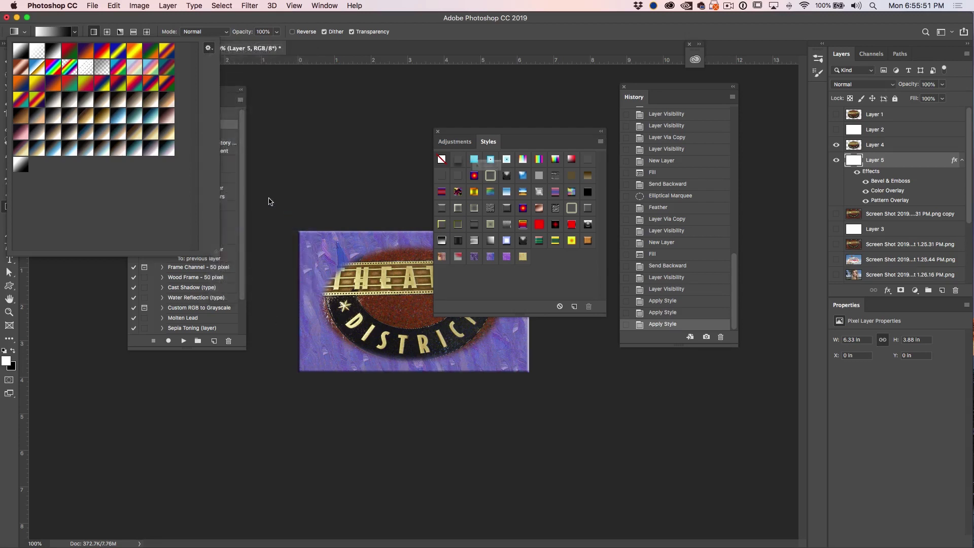
pyautogui.click(462, 190)
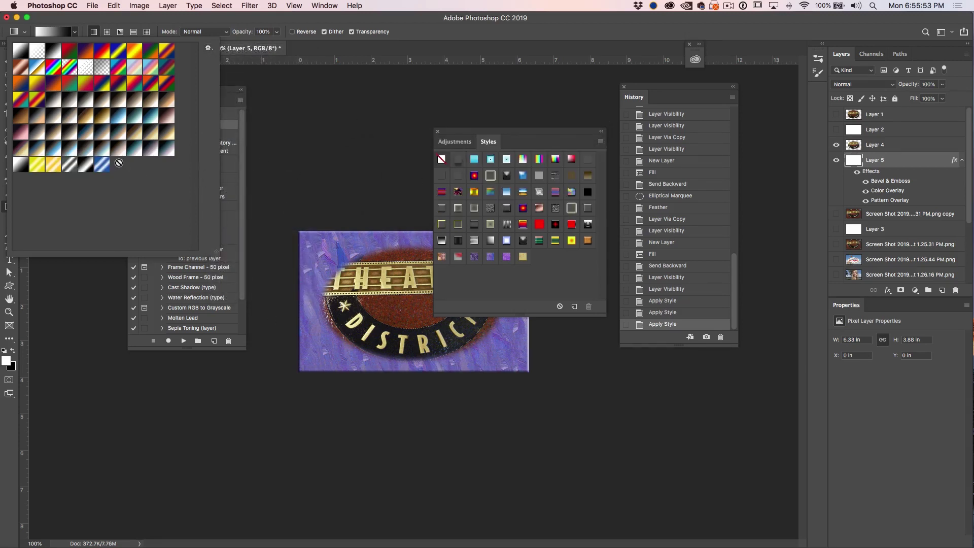
# - Fill Layer 5 with the blue metallic gradient dragged across the canvas
pyautogui.click(106, 165)
pyautogui.click(315, 264)
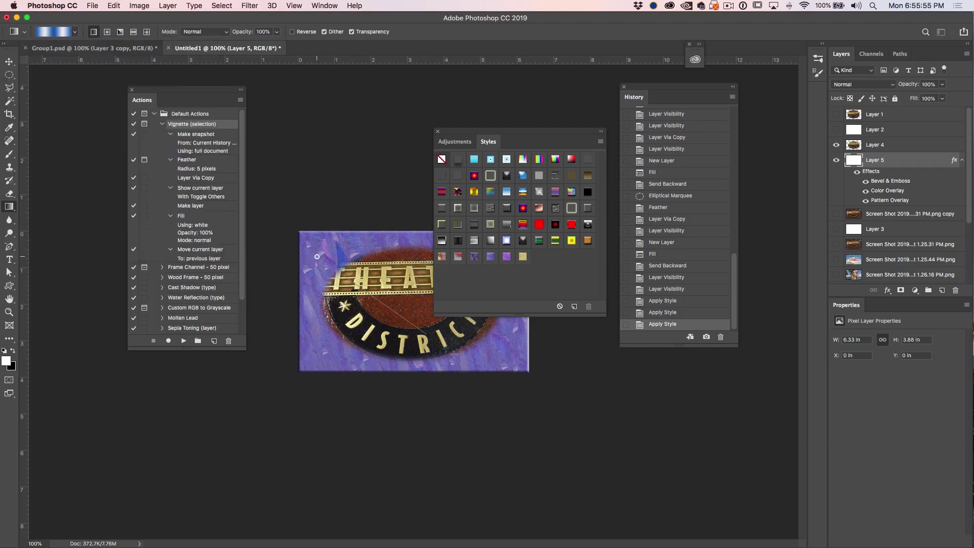
pyautogui.moveTo(430, 335); pyautogui.dragTo(490, 396)
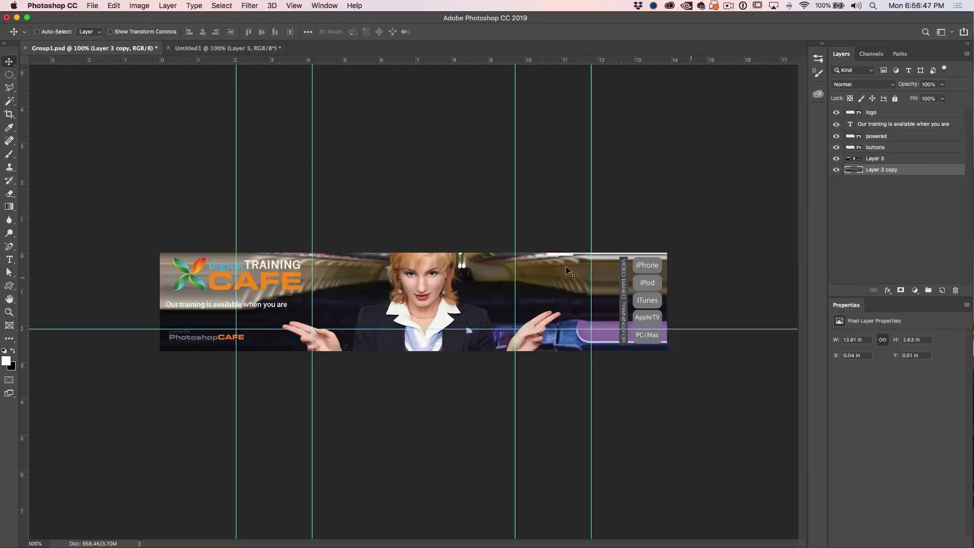
# - Compare Layer 3 against its blurred copy, then add a layer mask to Layer 3
pyautogui.click(836, 159)
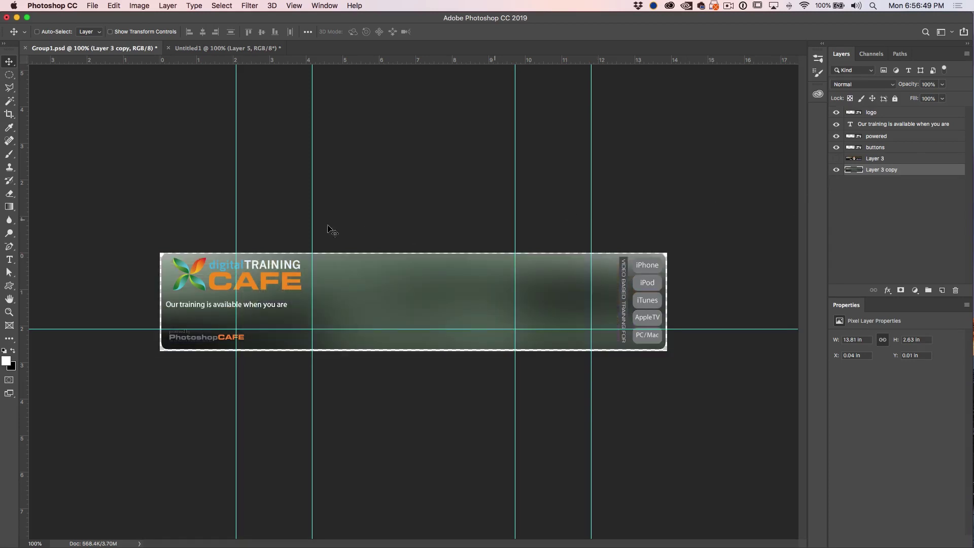
pyautogui.click(836, 159)
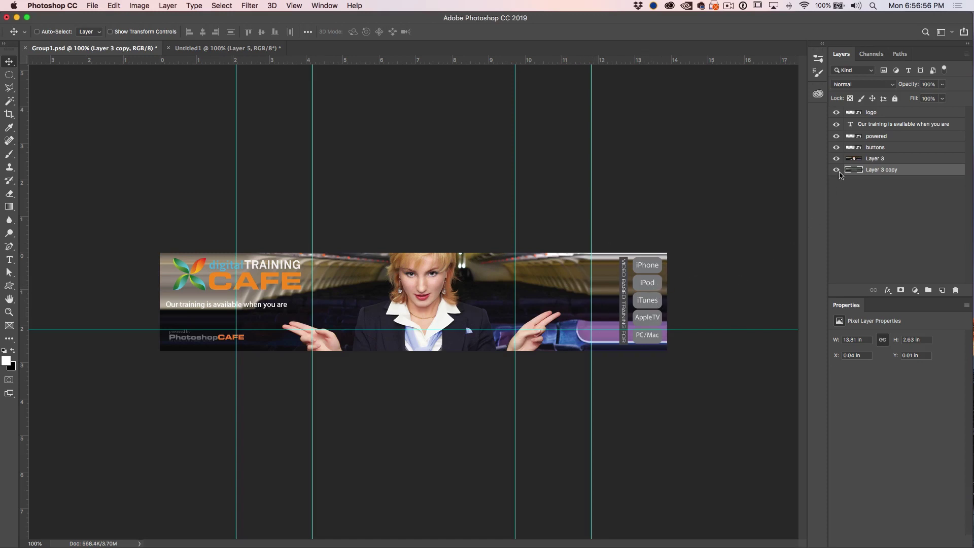
pyautogui.click(888, 160)
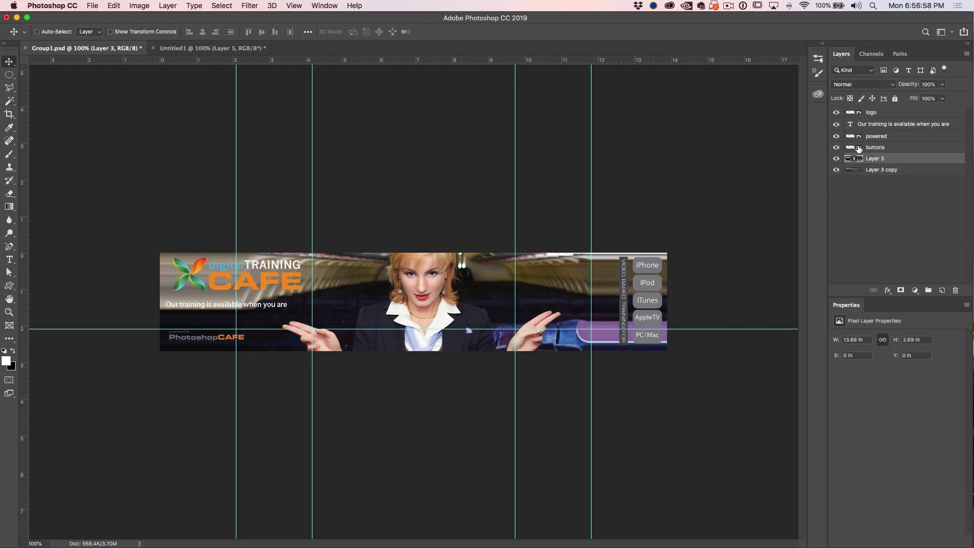
pyautogui.click(901, 290)
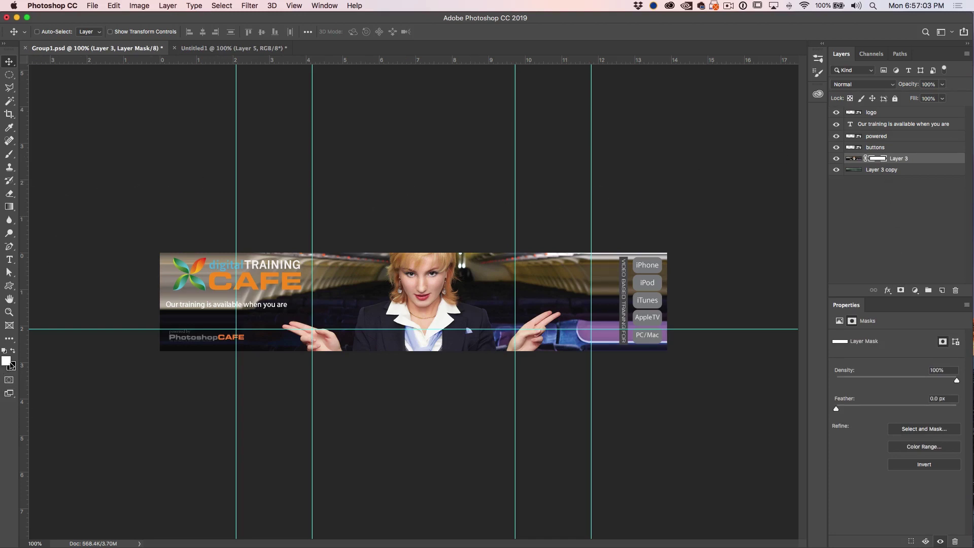
# - Set the Gradient Tool to the foreground-to-background preset
pyautogui.click(9, 207)
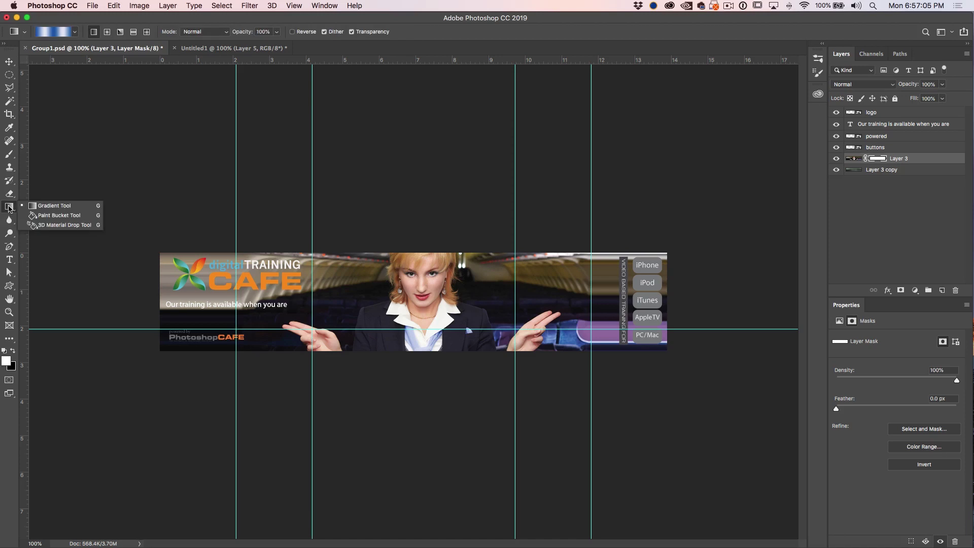
pyautogui.click(54, 206)
pyautogui.click(74, 32)
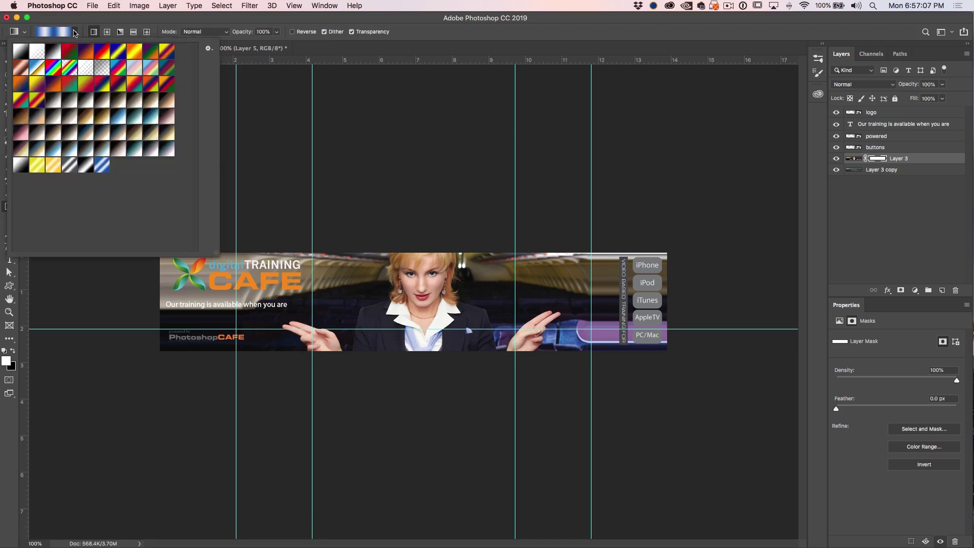
pyautogui.click(20, 51)
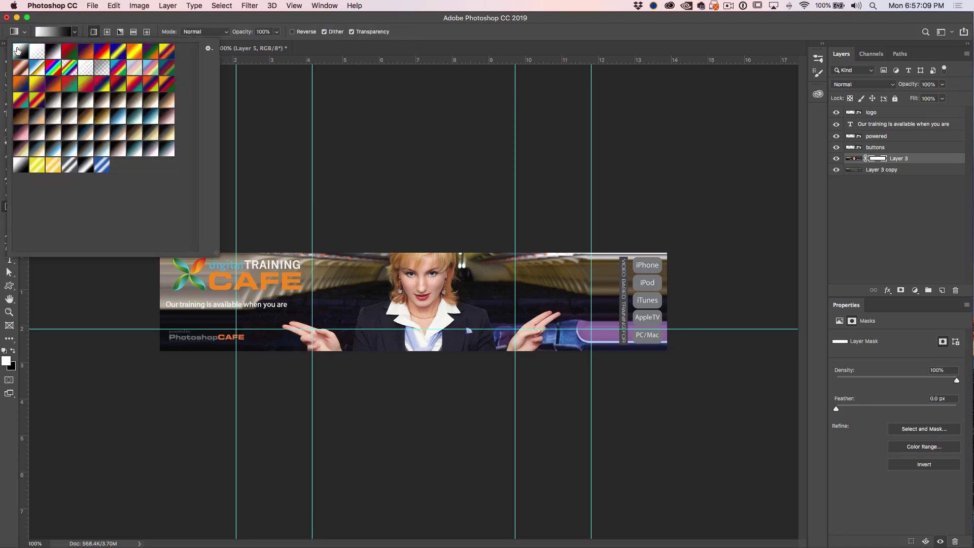
pyautogui.click(91, 22)
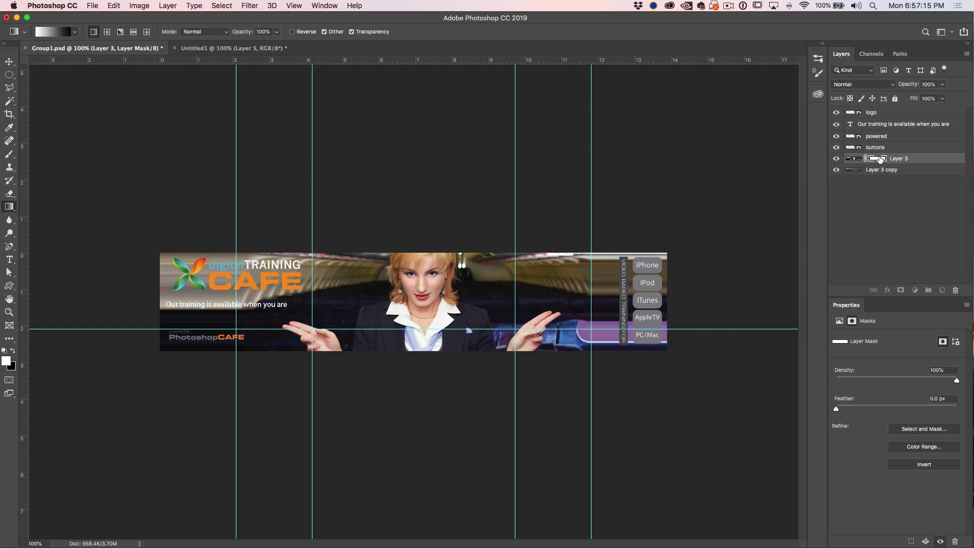
# - Drag a gradient on Layer 3's mask so the photo fades at the banner's right end
pyautogui.moveTo(560, 285); pyautogui.dragTo(635, 289)
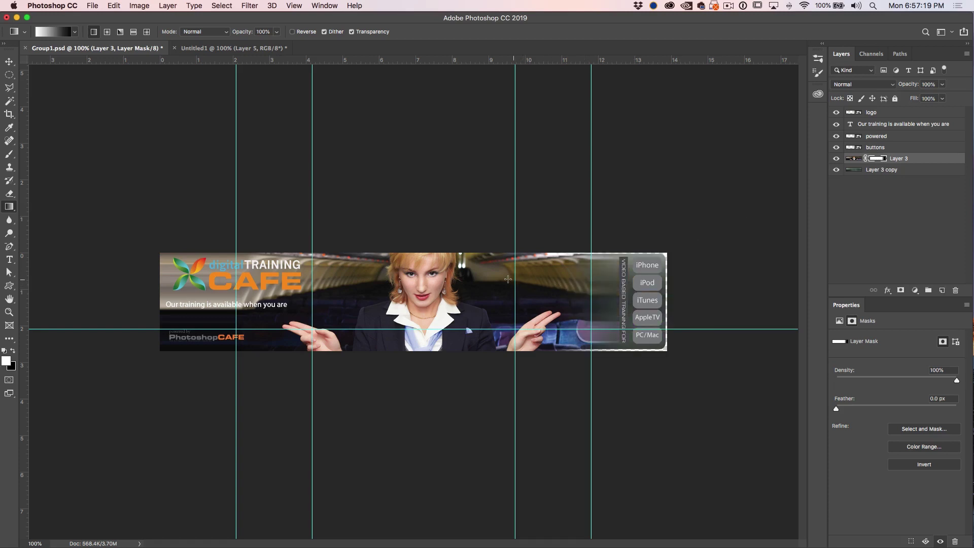
pyautogui.moveTo(508, 278); pyautogui.dragTo(597, 276)
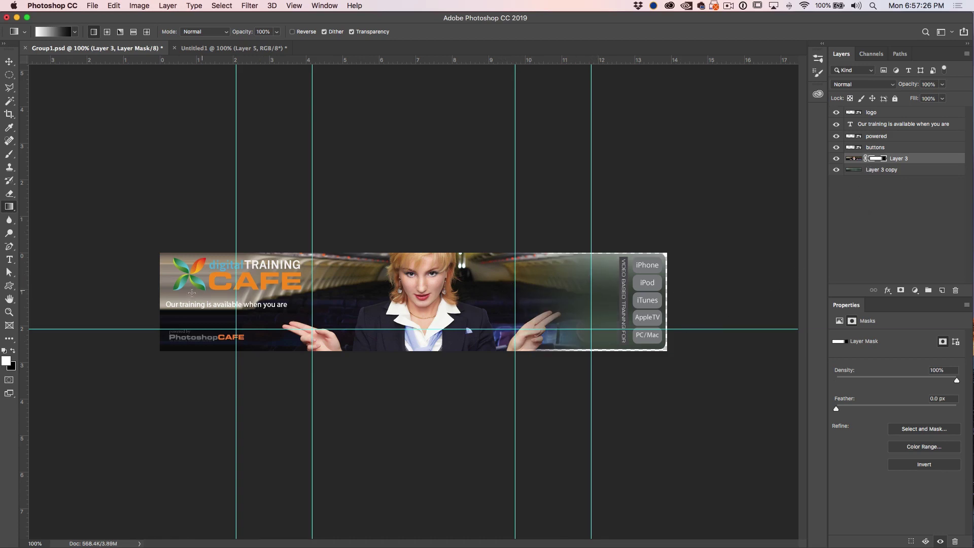
pyautogui.moveTo(284, 308); pyautogui.dragTo(173, 303)
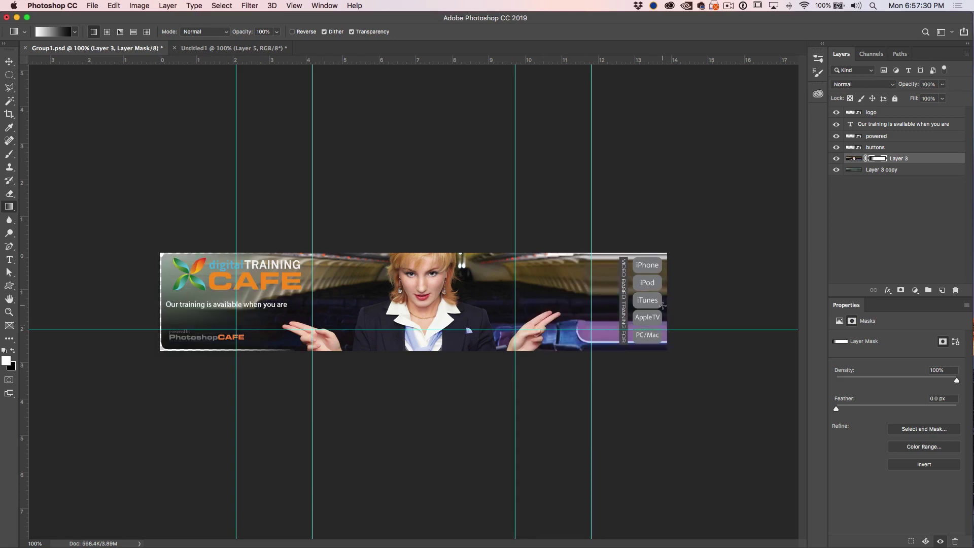
pyautogui.moveTo(516, 294); pyautogui.dragTo(646, 296)
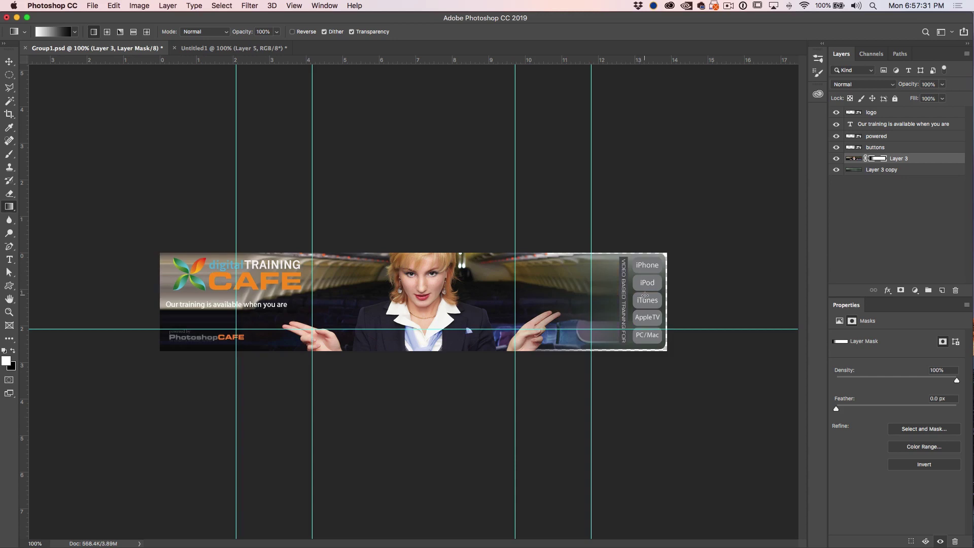
pyautogui.moveTo(462, 282); pyautogui.dragTo(633, 280)
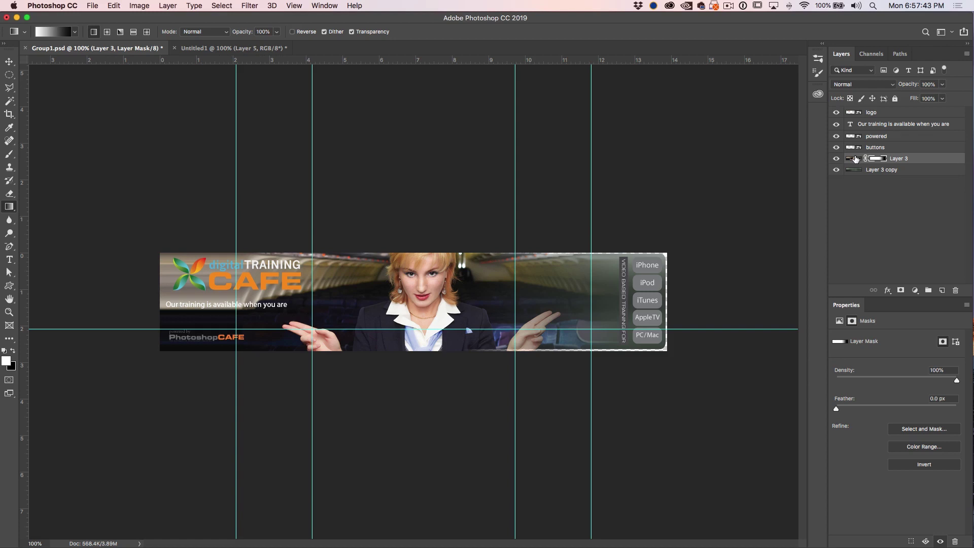
# - Group Layer 3 into Group 1 and mask it with a left-edge gradient fade
pyautogui.press('super+g')
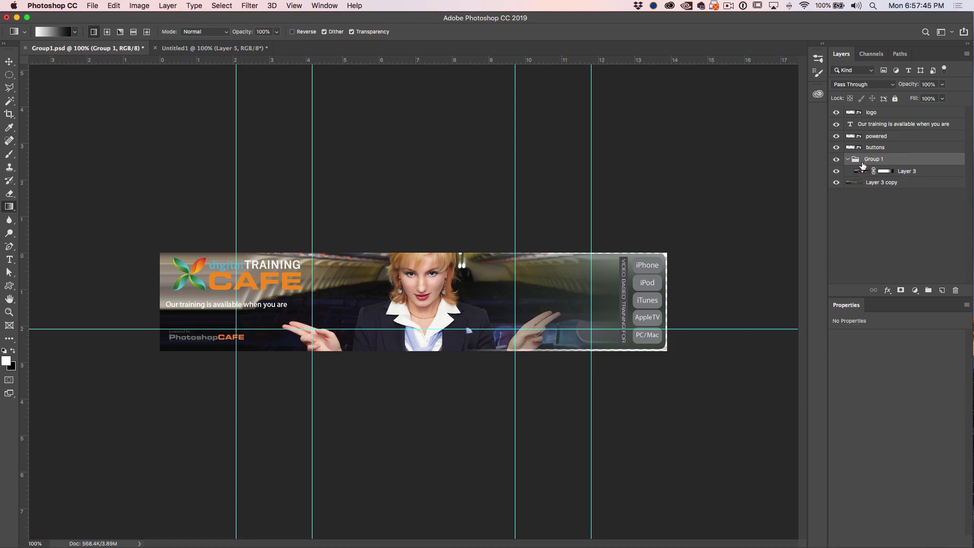
pyautogui.click(900, 291)
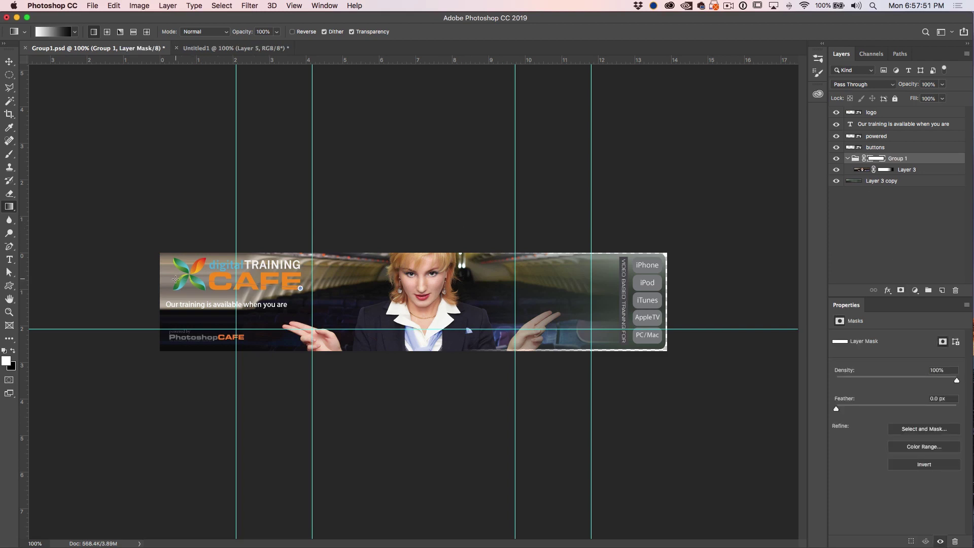
pyautogui.moveTo(175, 279); pyautogui.dragTo(178, 280)
pyautogui.moveTo(375, 295); pyautogui.dragTo(213, 292)
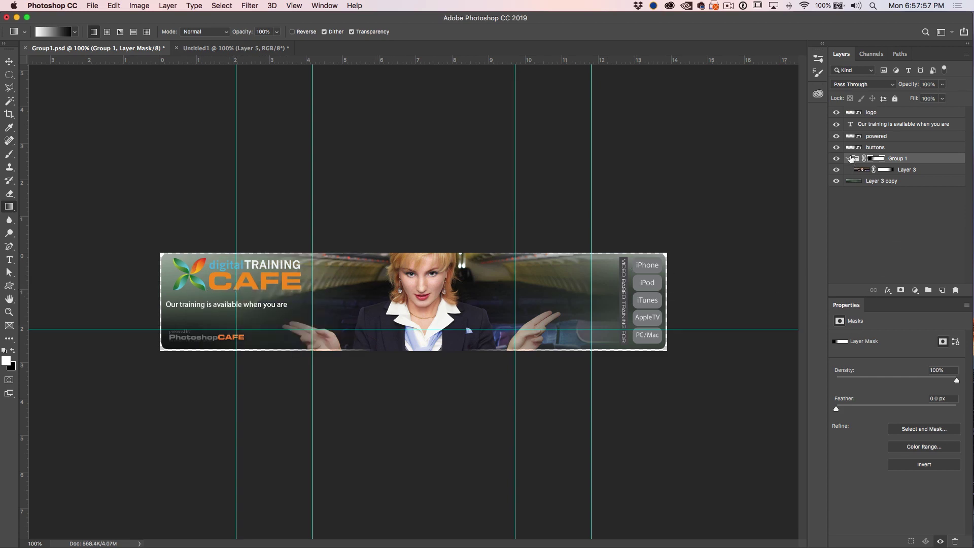
# - Wrap Group 1 in Group 2 with a gradient mask fading the bottom edge
pyautogui.press('super+g')
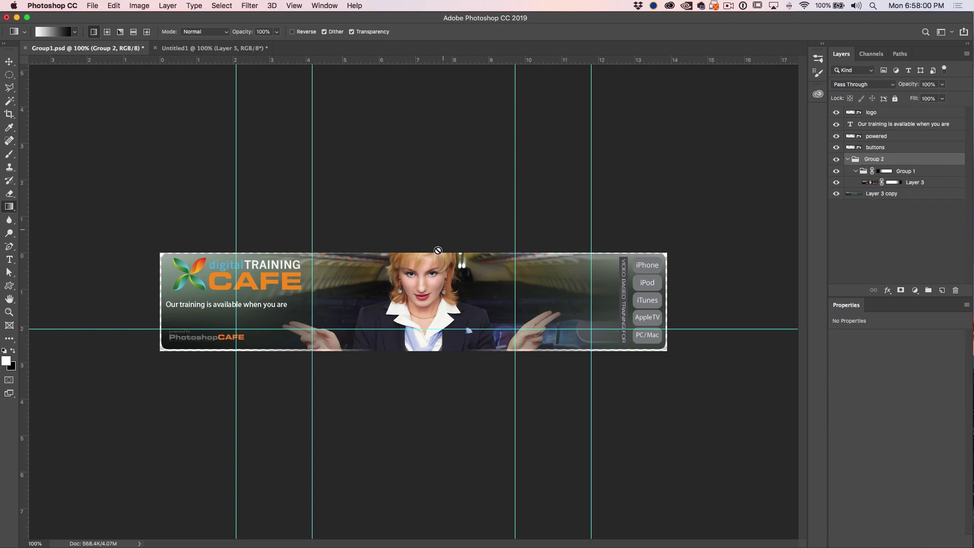
pyautogui.click(900, 289)
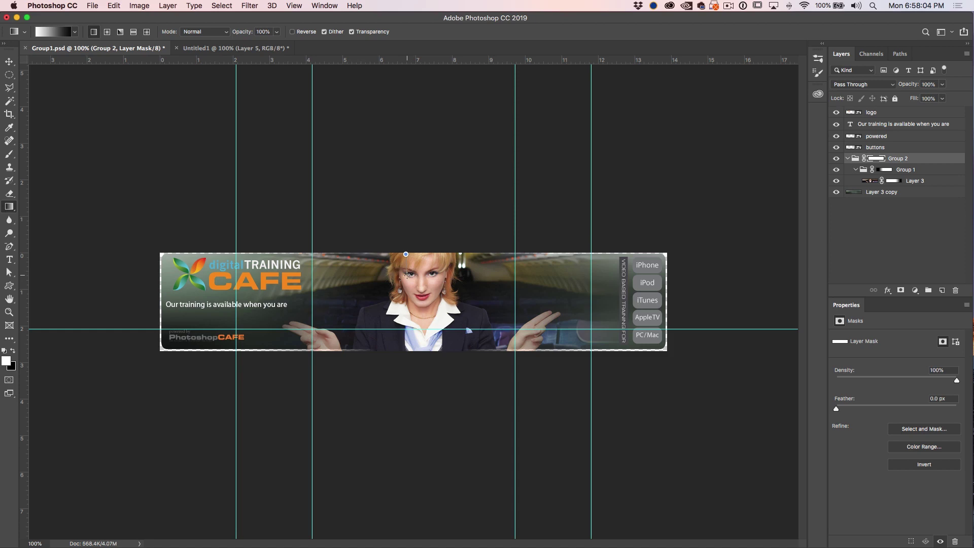
pyautogui.moveTo(408, 275); pyautogui.dragTo(410, 280)
pyautogui.moveTo(416, 316); pyautogui.dragTo(419, 354)
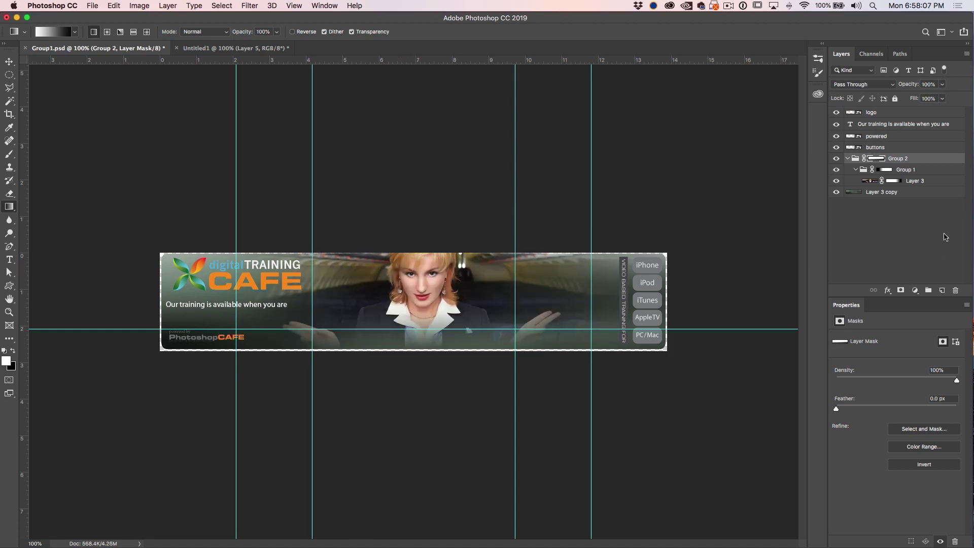
# - Wrap Group 2 in Group 3 with a gradient mask fading the top edge
pyautogui.press('super+g')
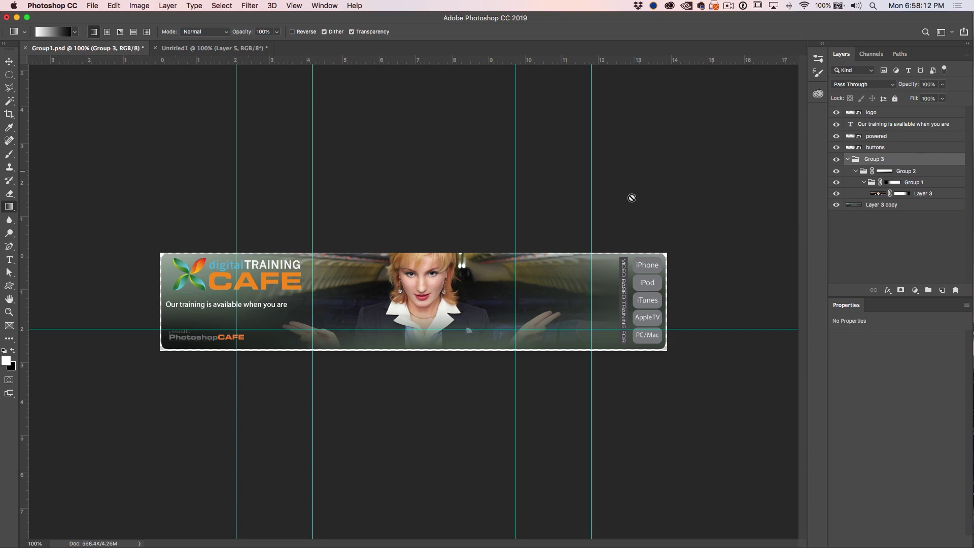
pyautogui.click(901, 291)
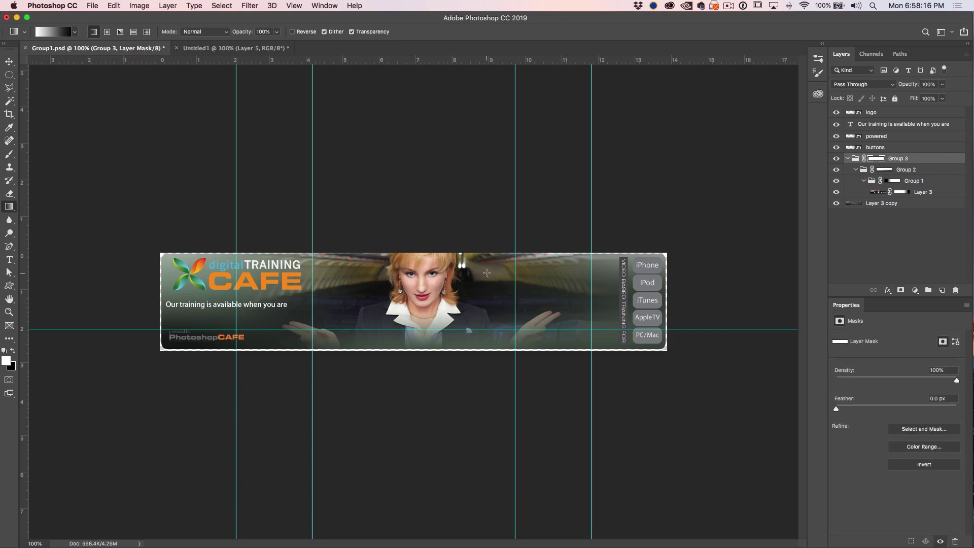
pyautogui.moveTo(487, 274); pyautogui.dragTo(486, 251)
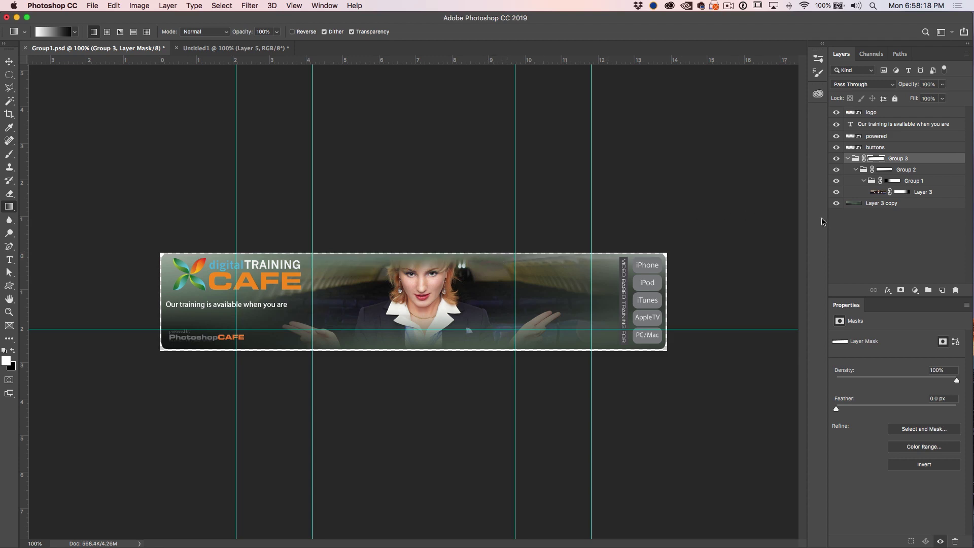